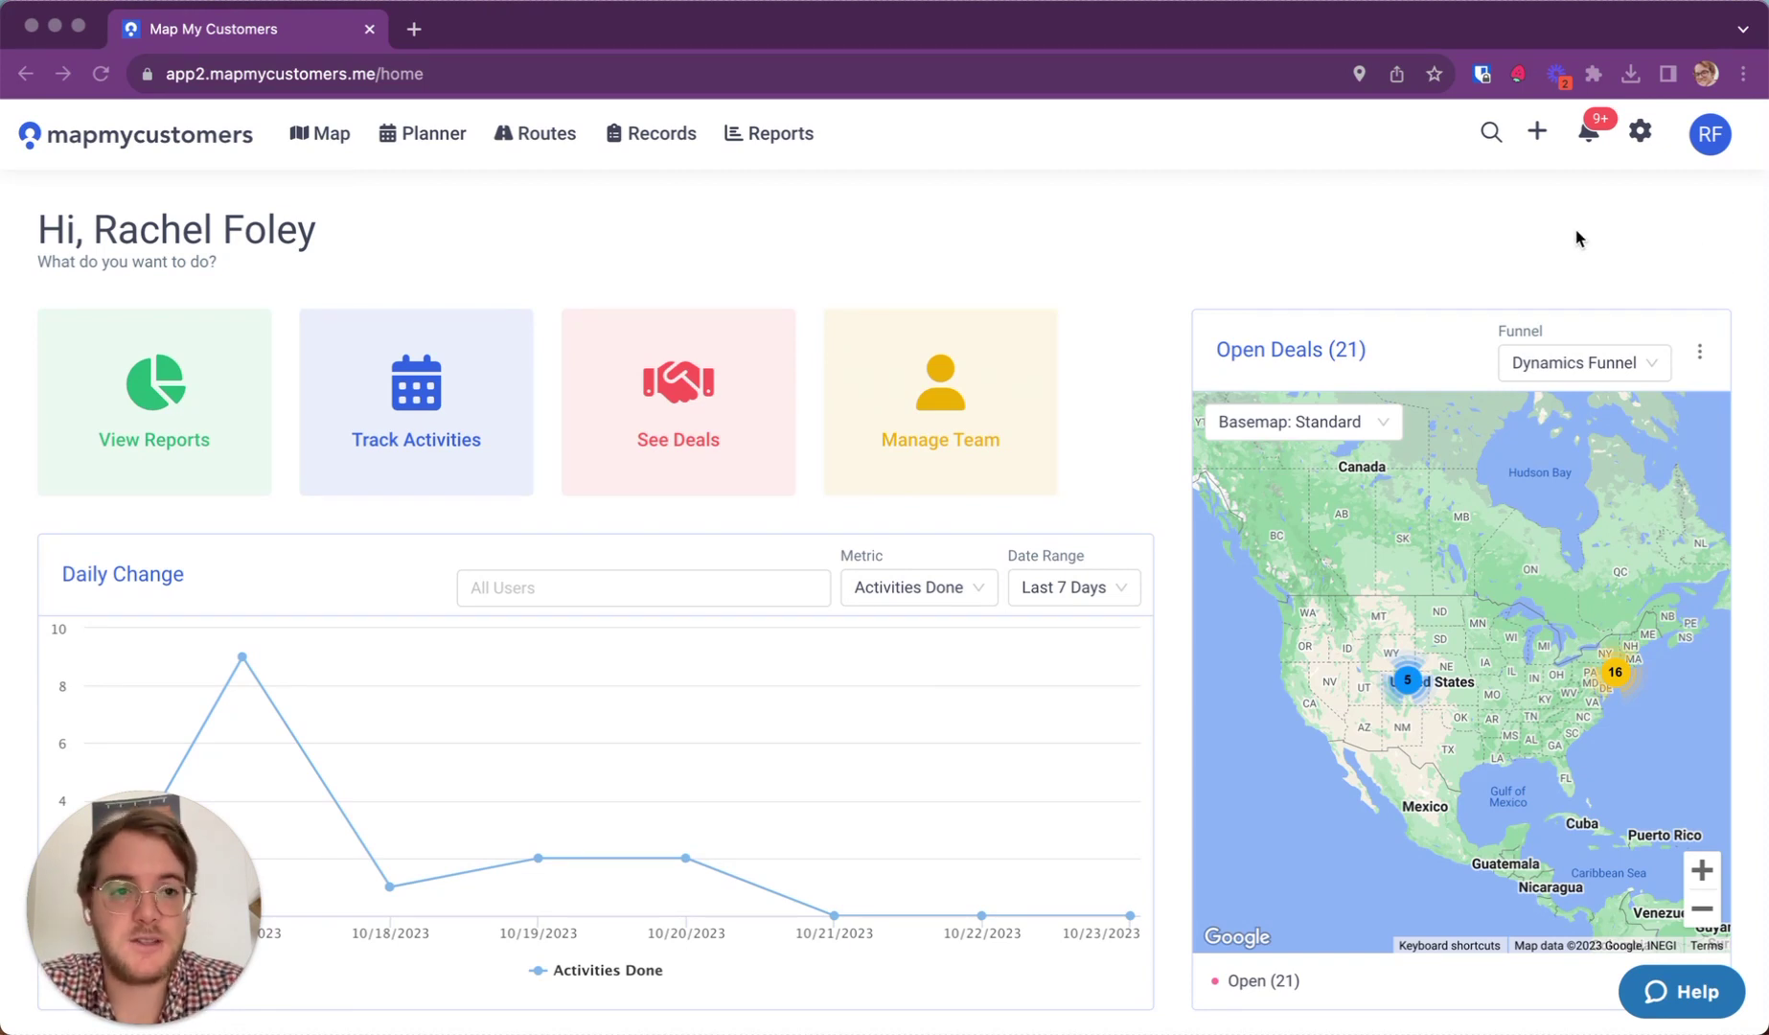
Open Settings and go to the Manage Fields page listing company custom fields
left_click(1641, 133)
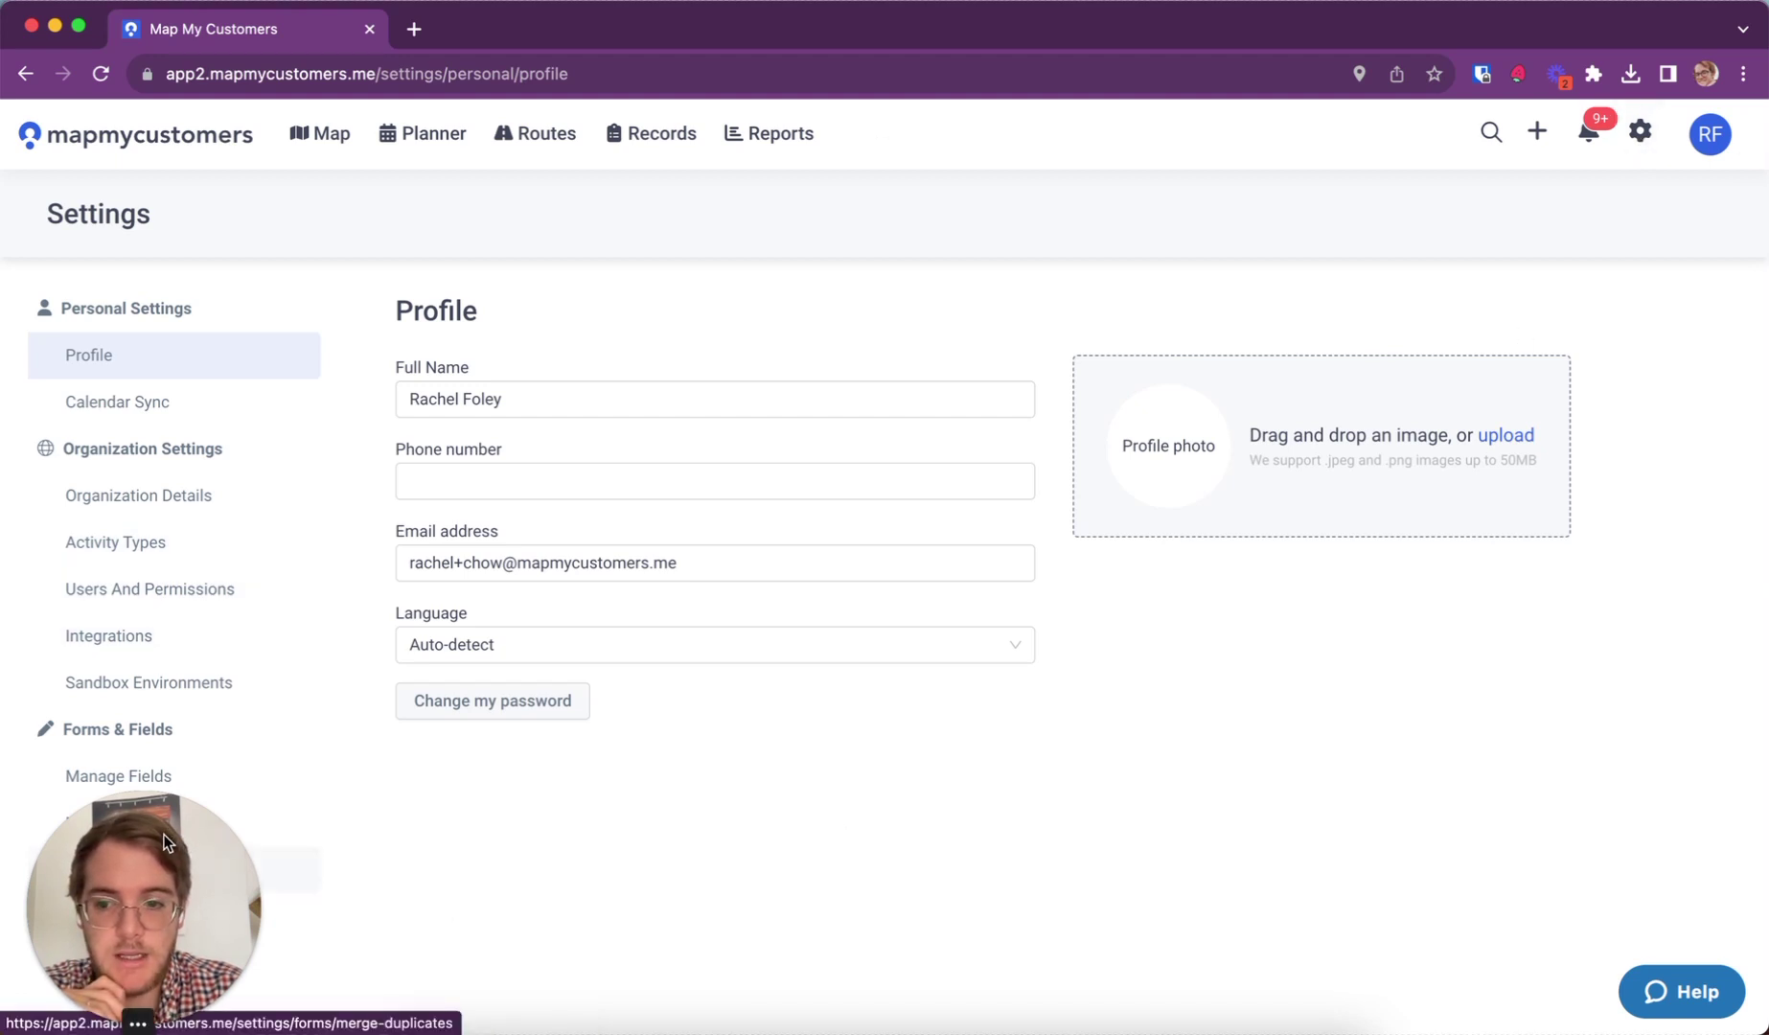
left_click_drag(157, 832, 1592, 791)
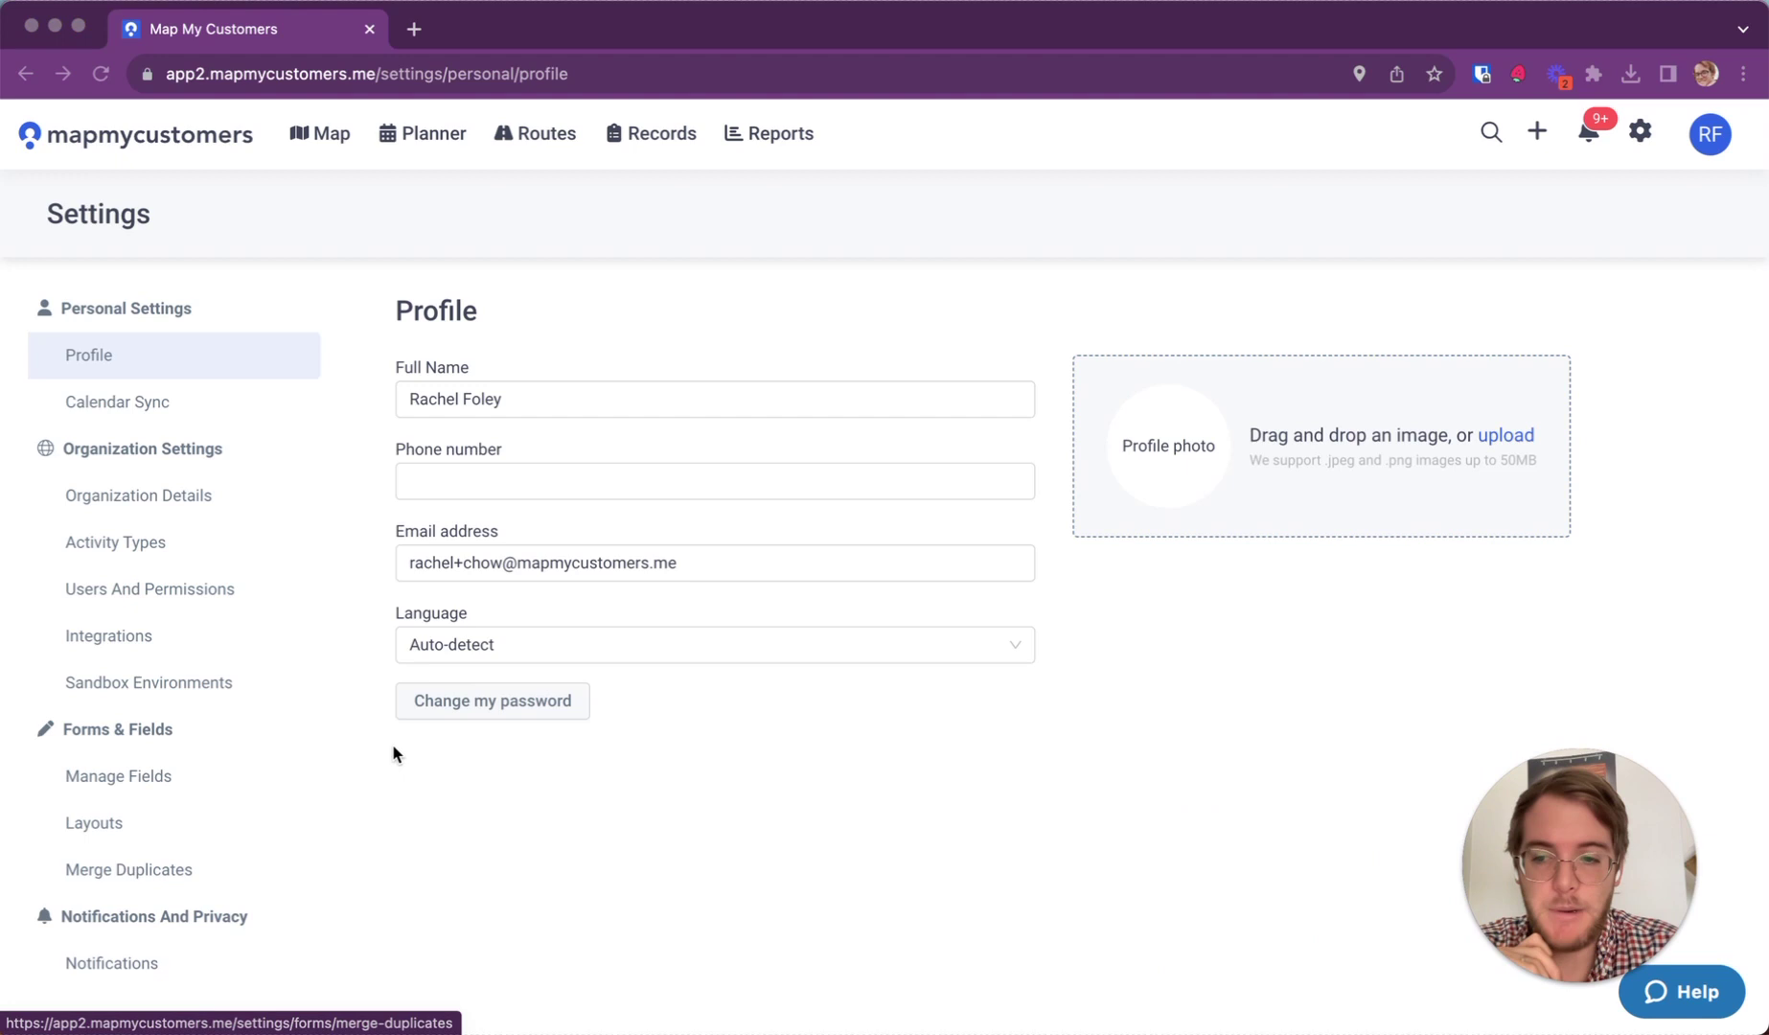
left_click(132, 779)
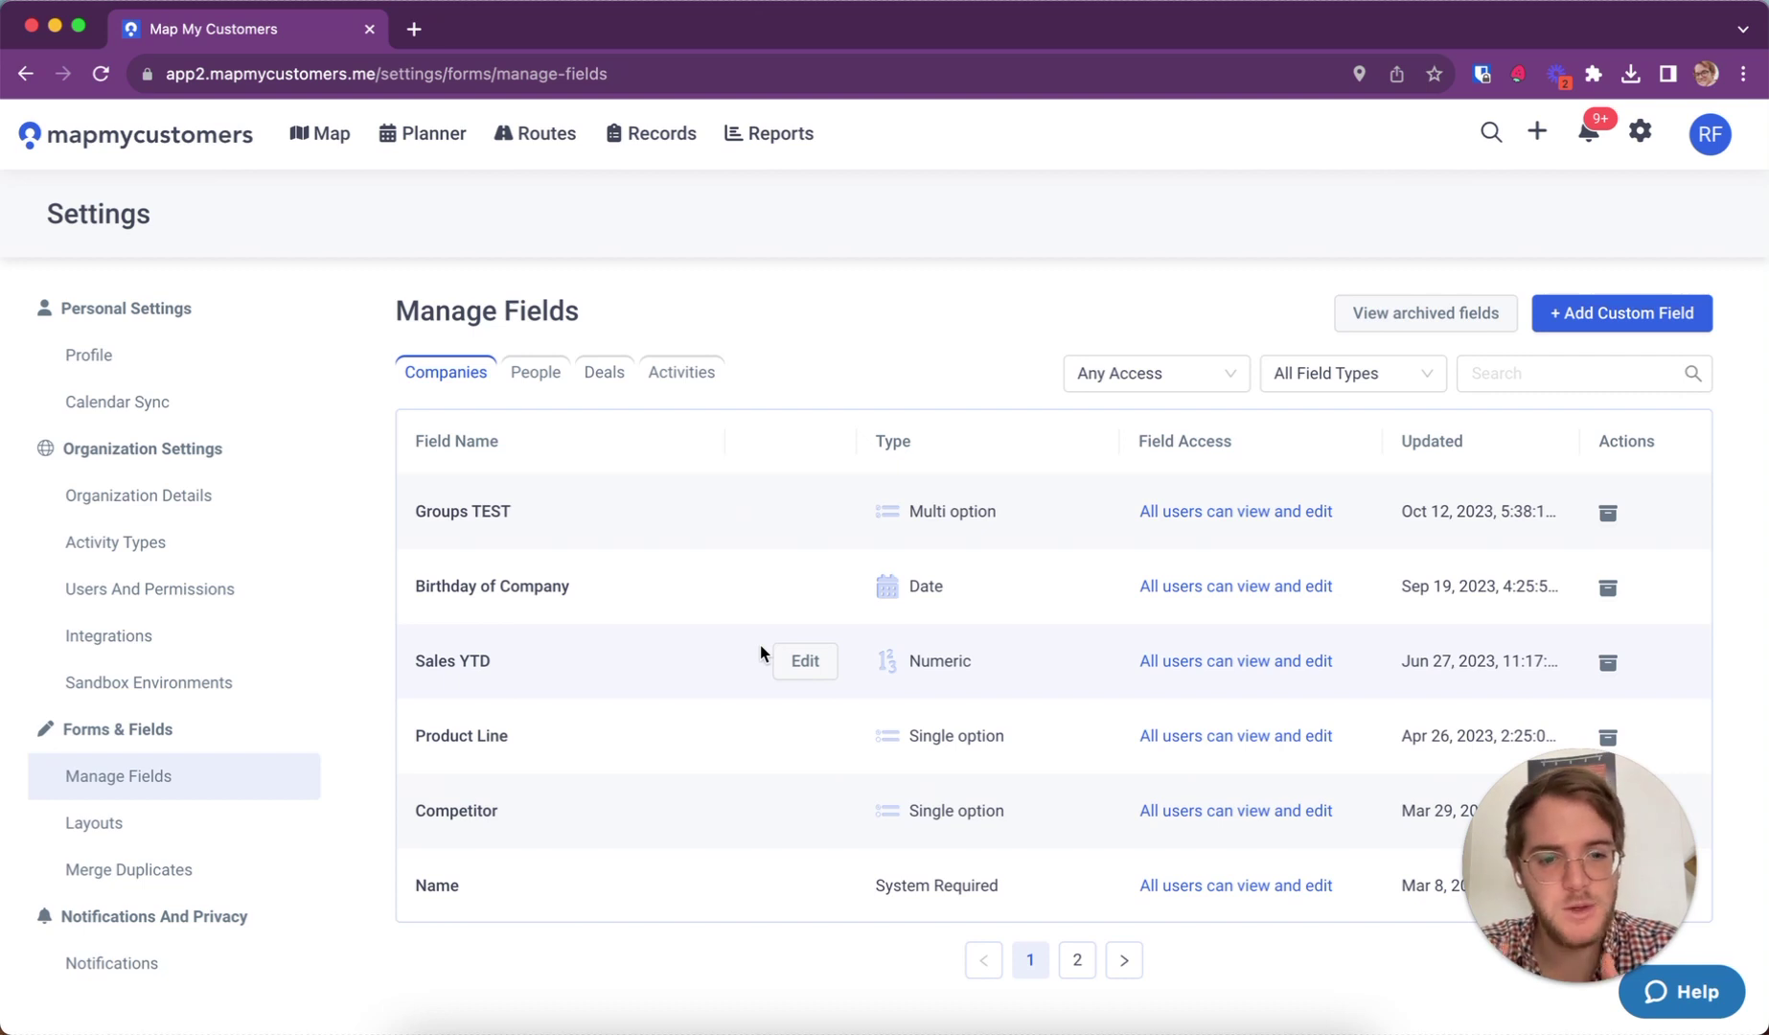
mouse_move(968, 585)
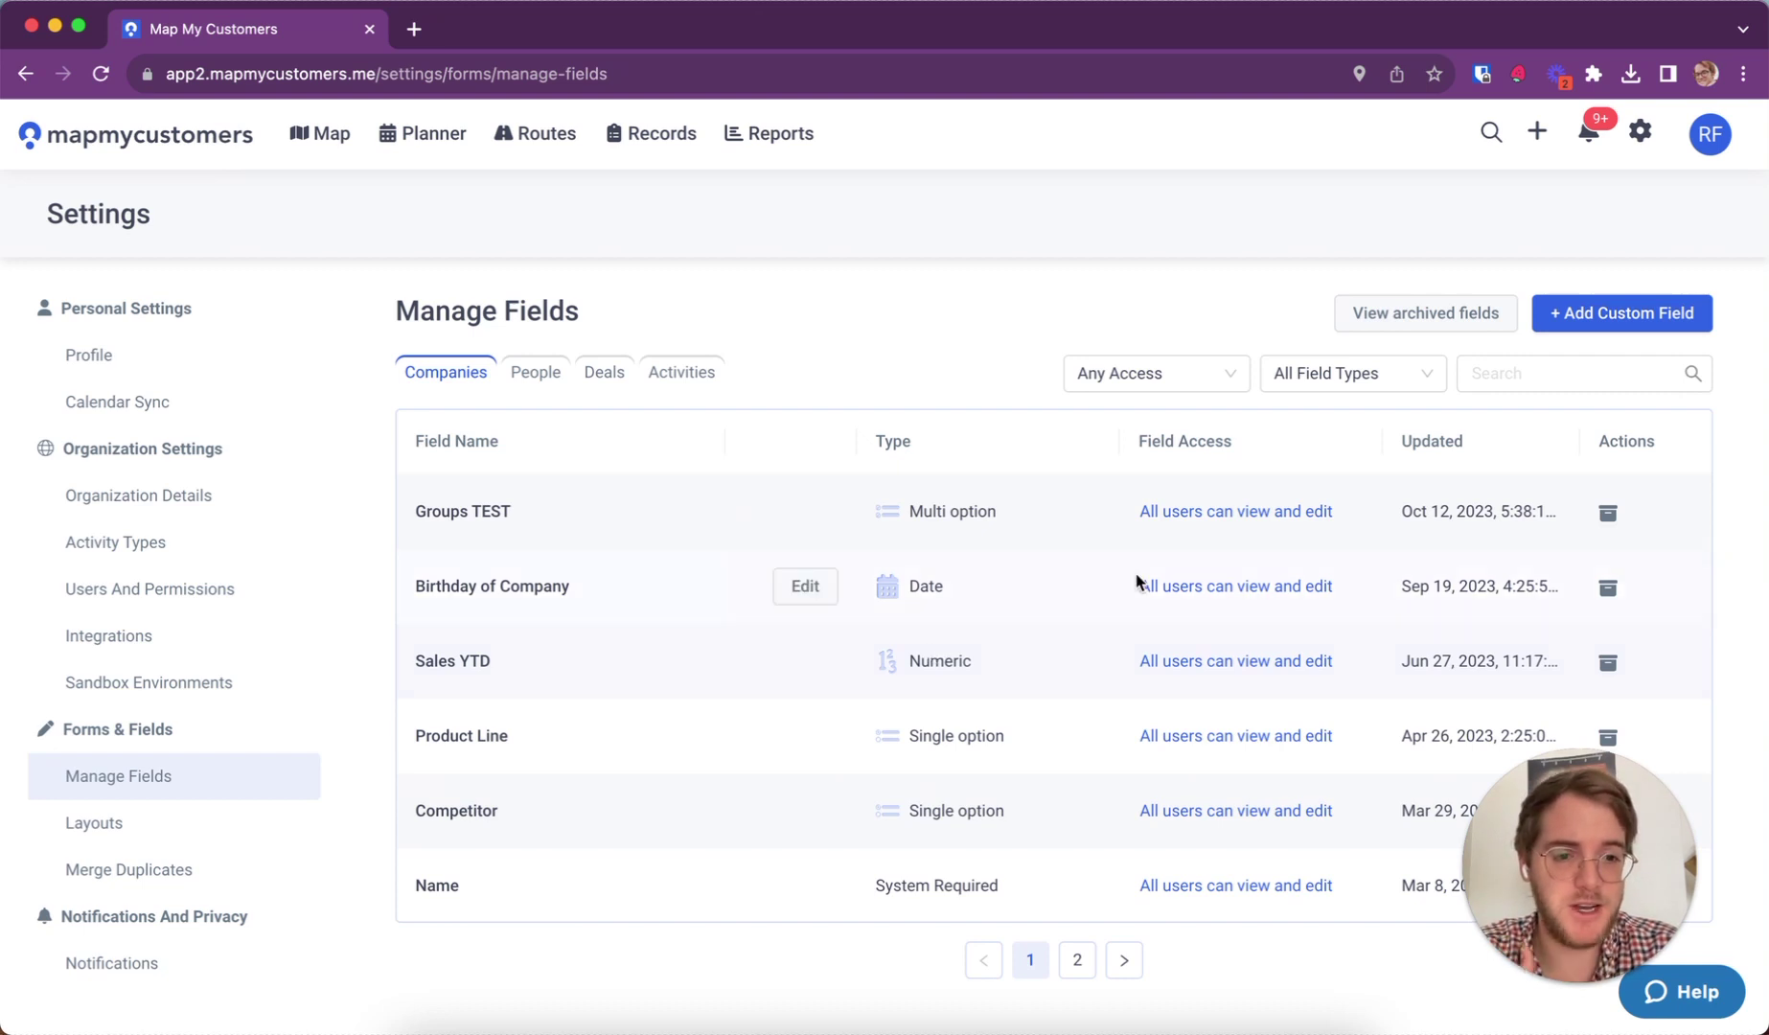
scroll(997, 593, "down", 3)
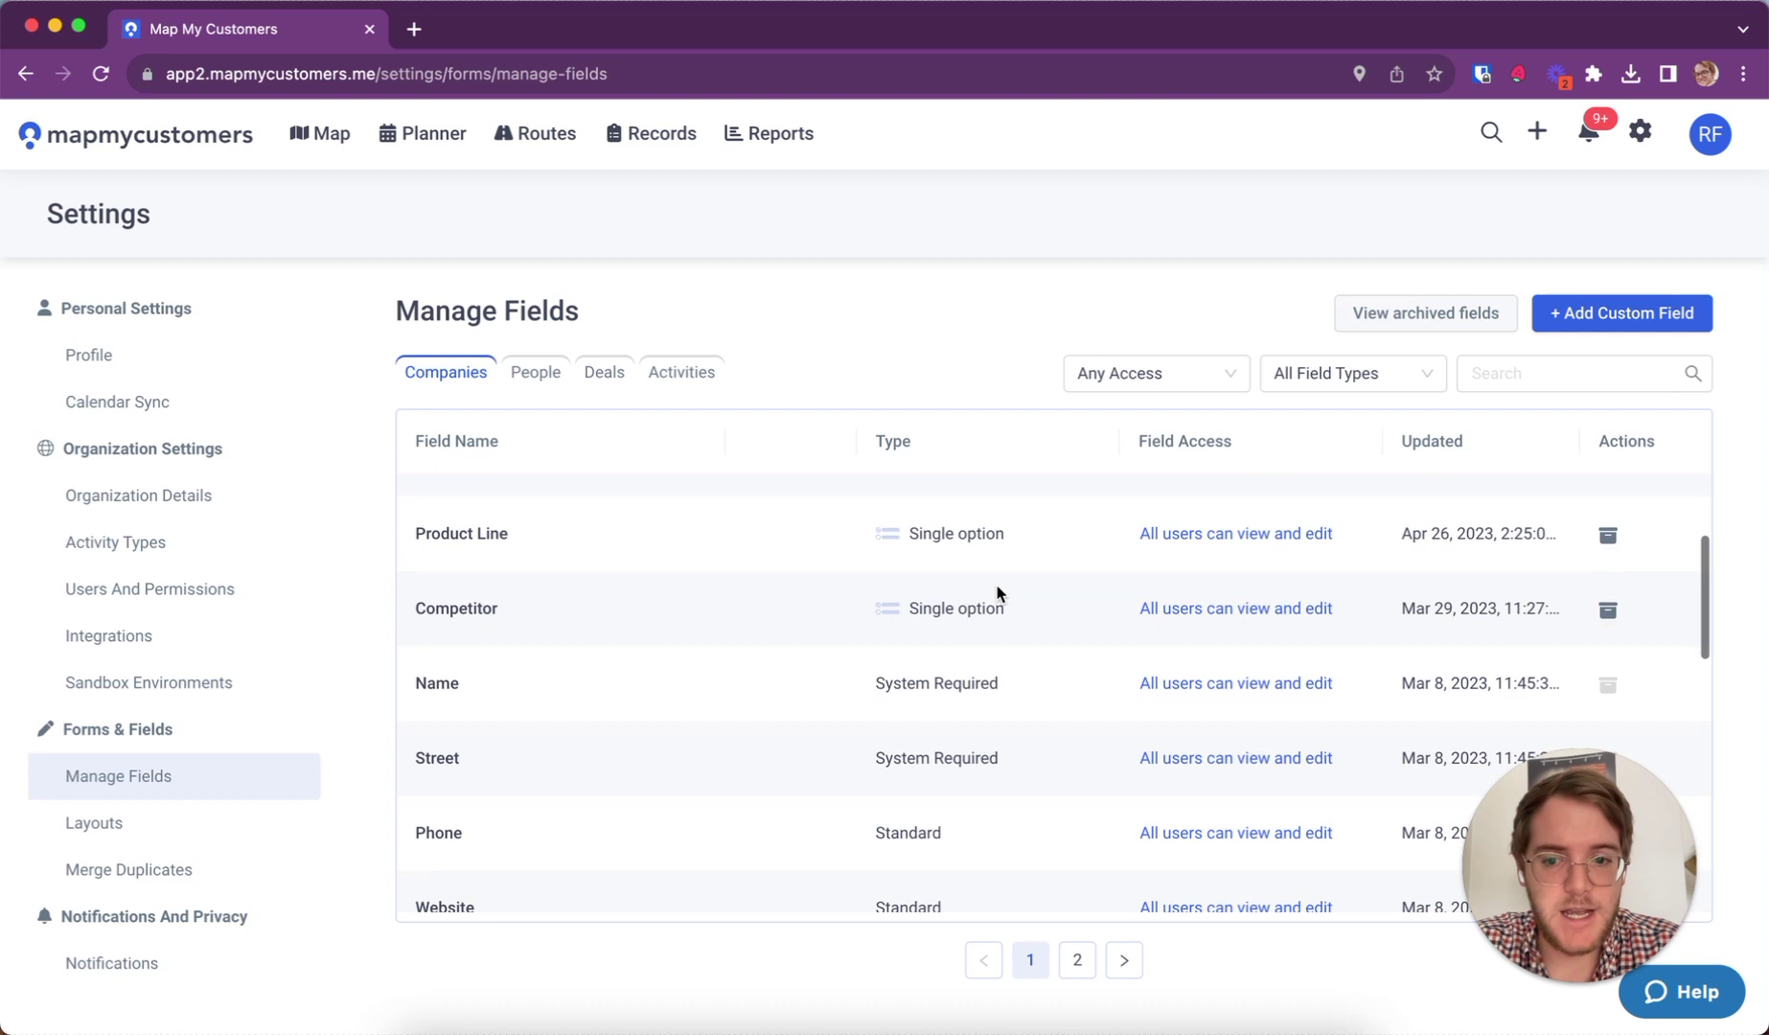
scroll(997, 594, "down", 1)
scroll(997, 593, "down", 2)
scroll(997, 594, "down", 1)
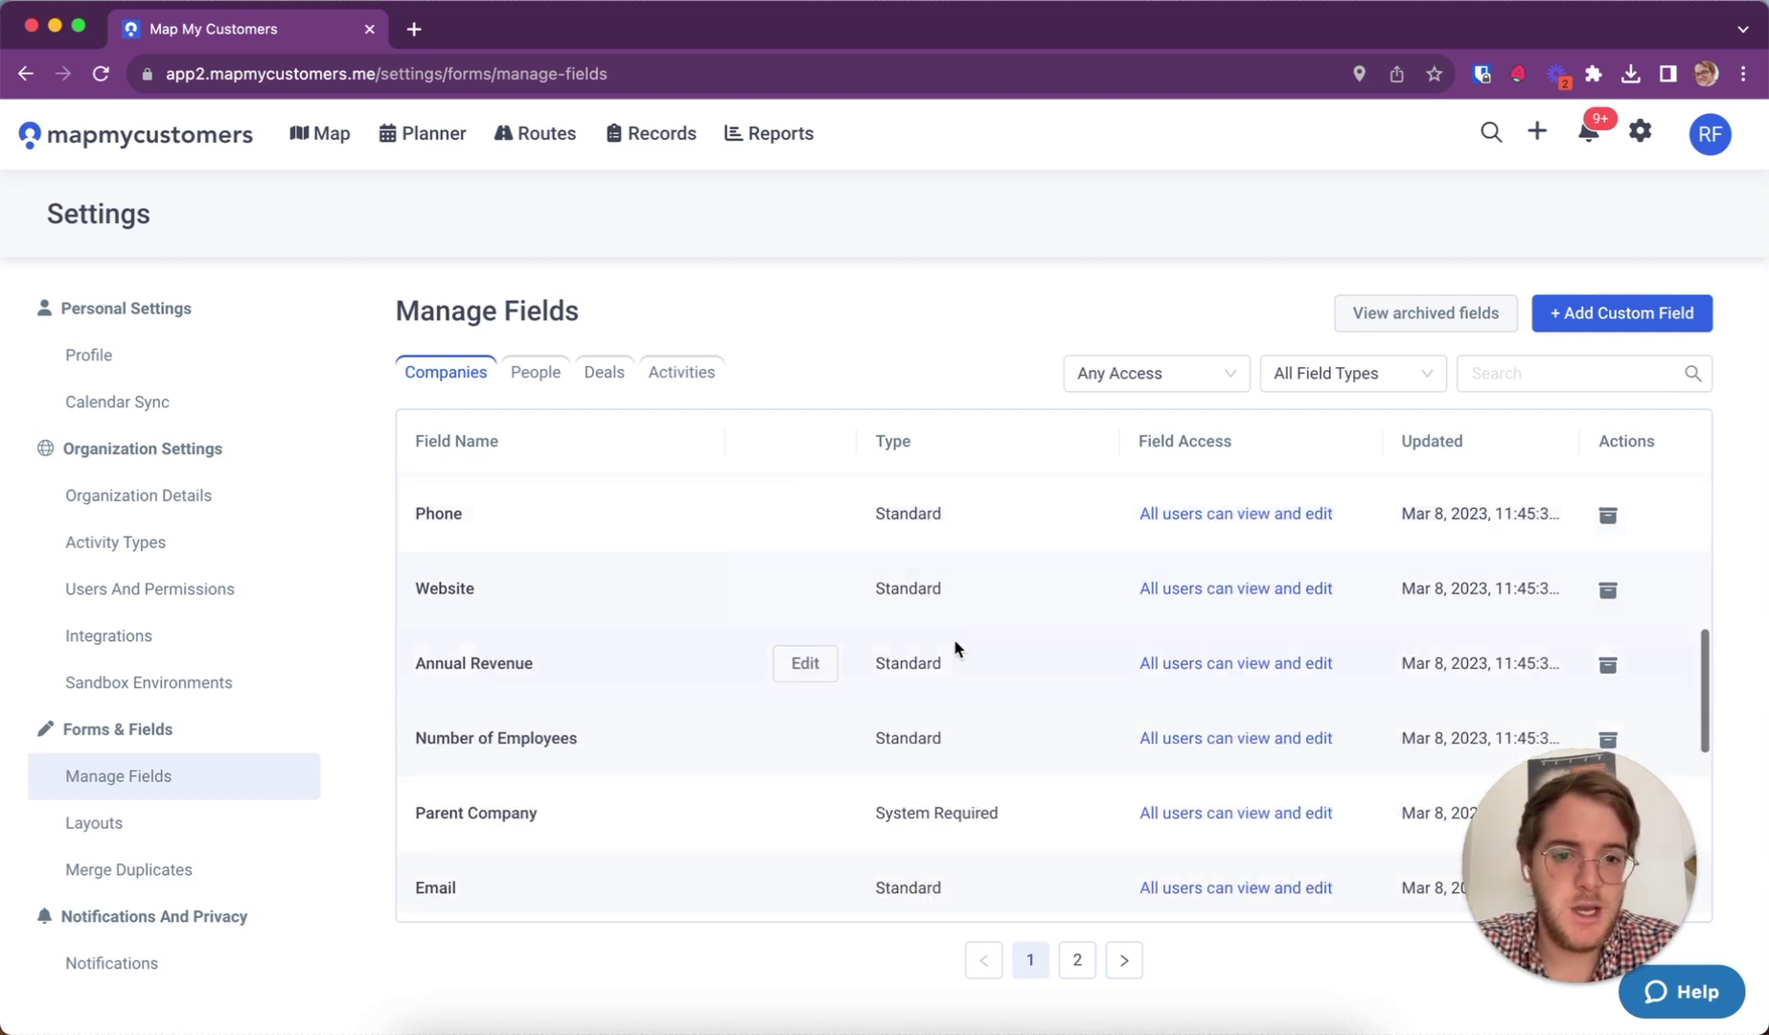
scroll(937, 543, "up", 5)
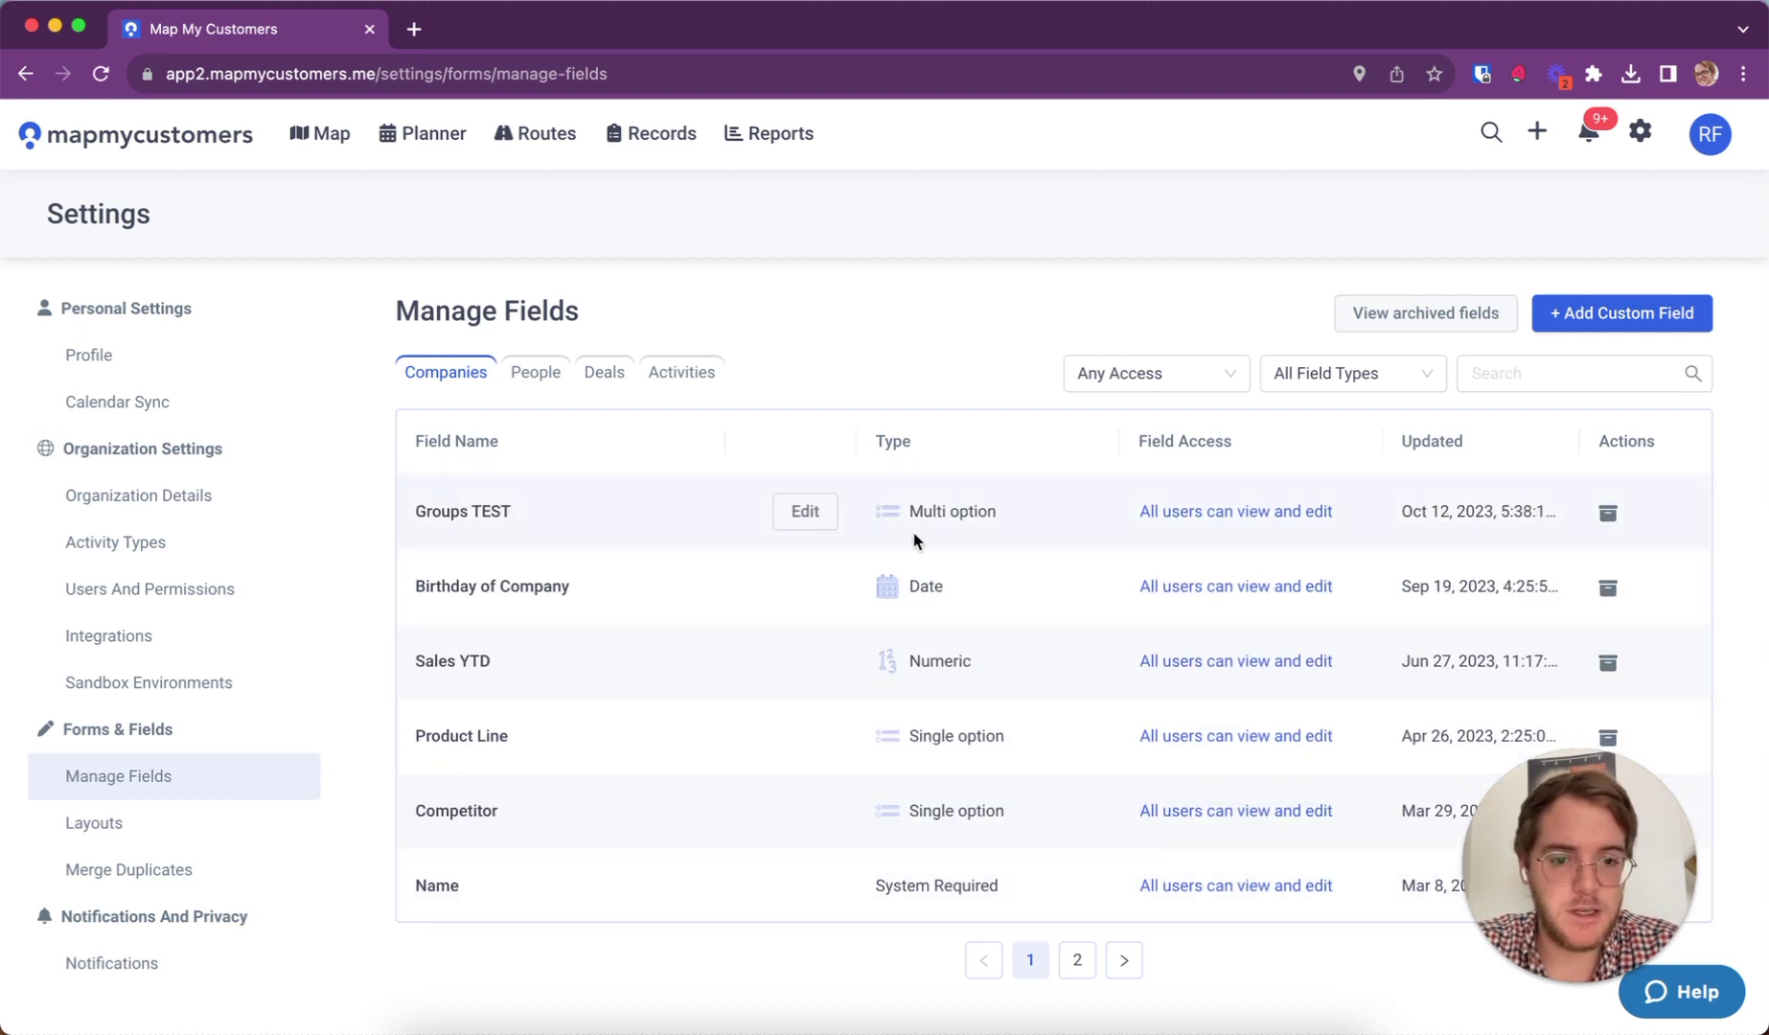
scroll(960, 678, "down", 1)
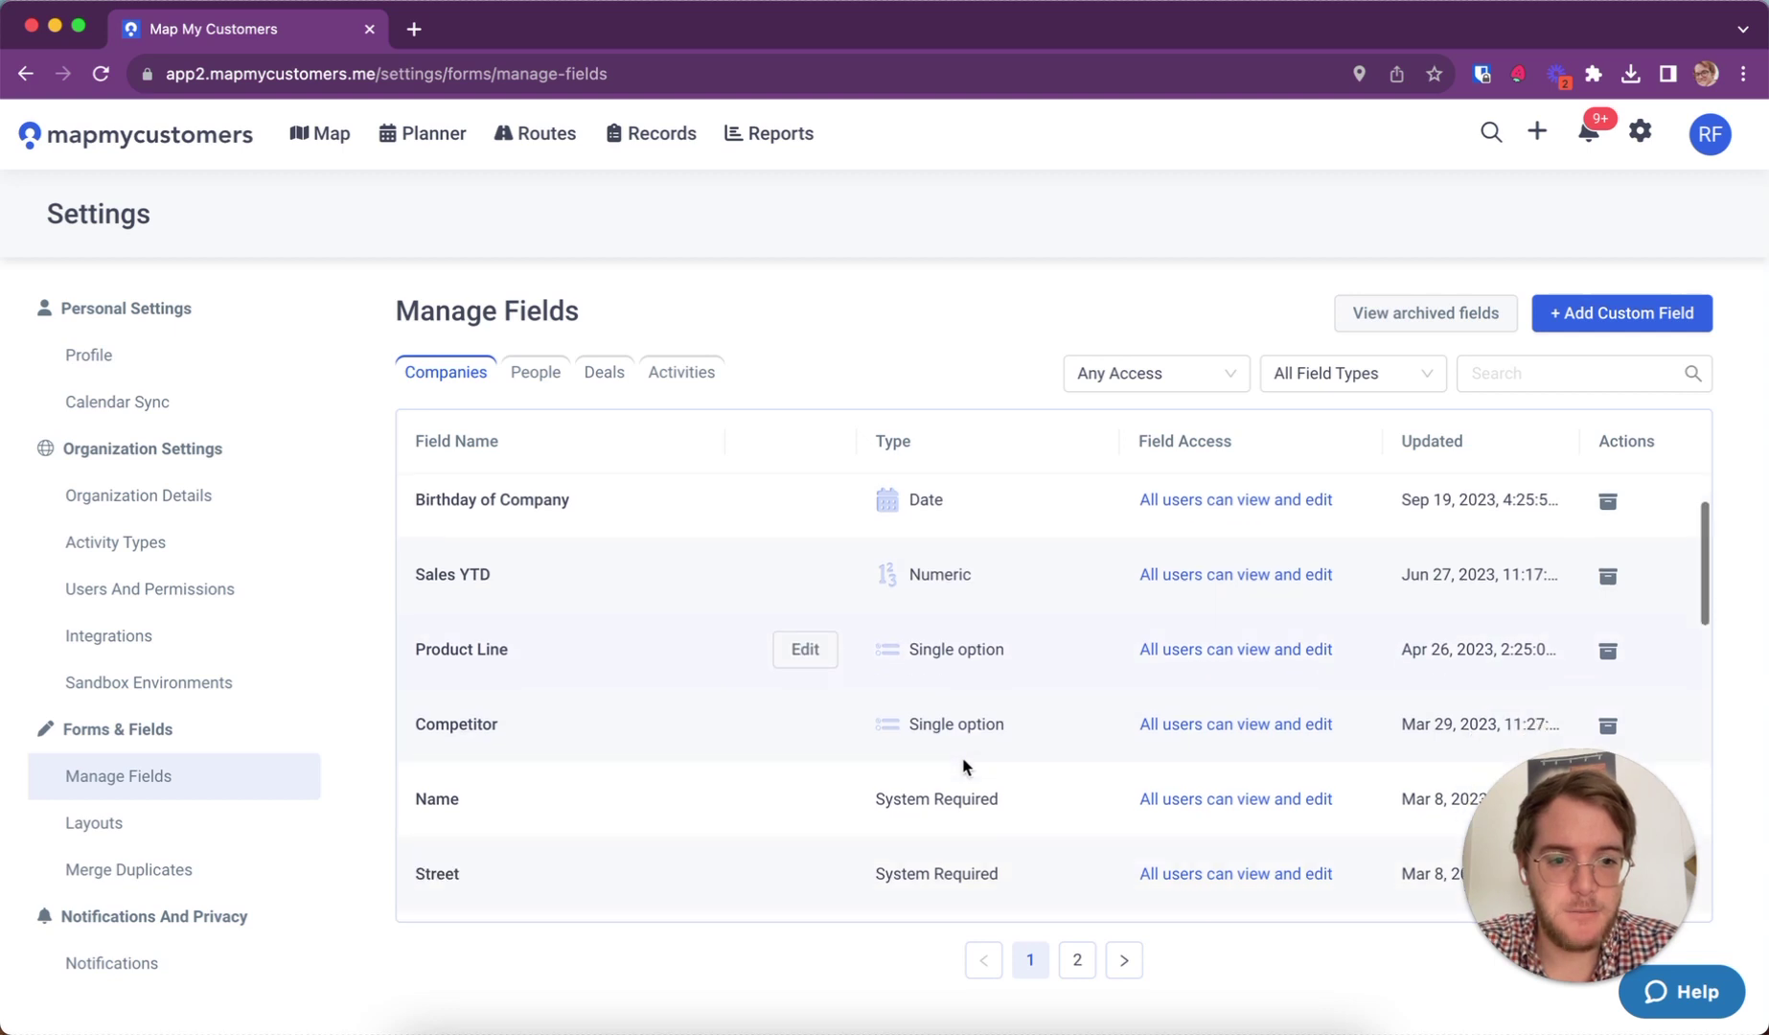
scroll(960, 678, "down", 1)
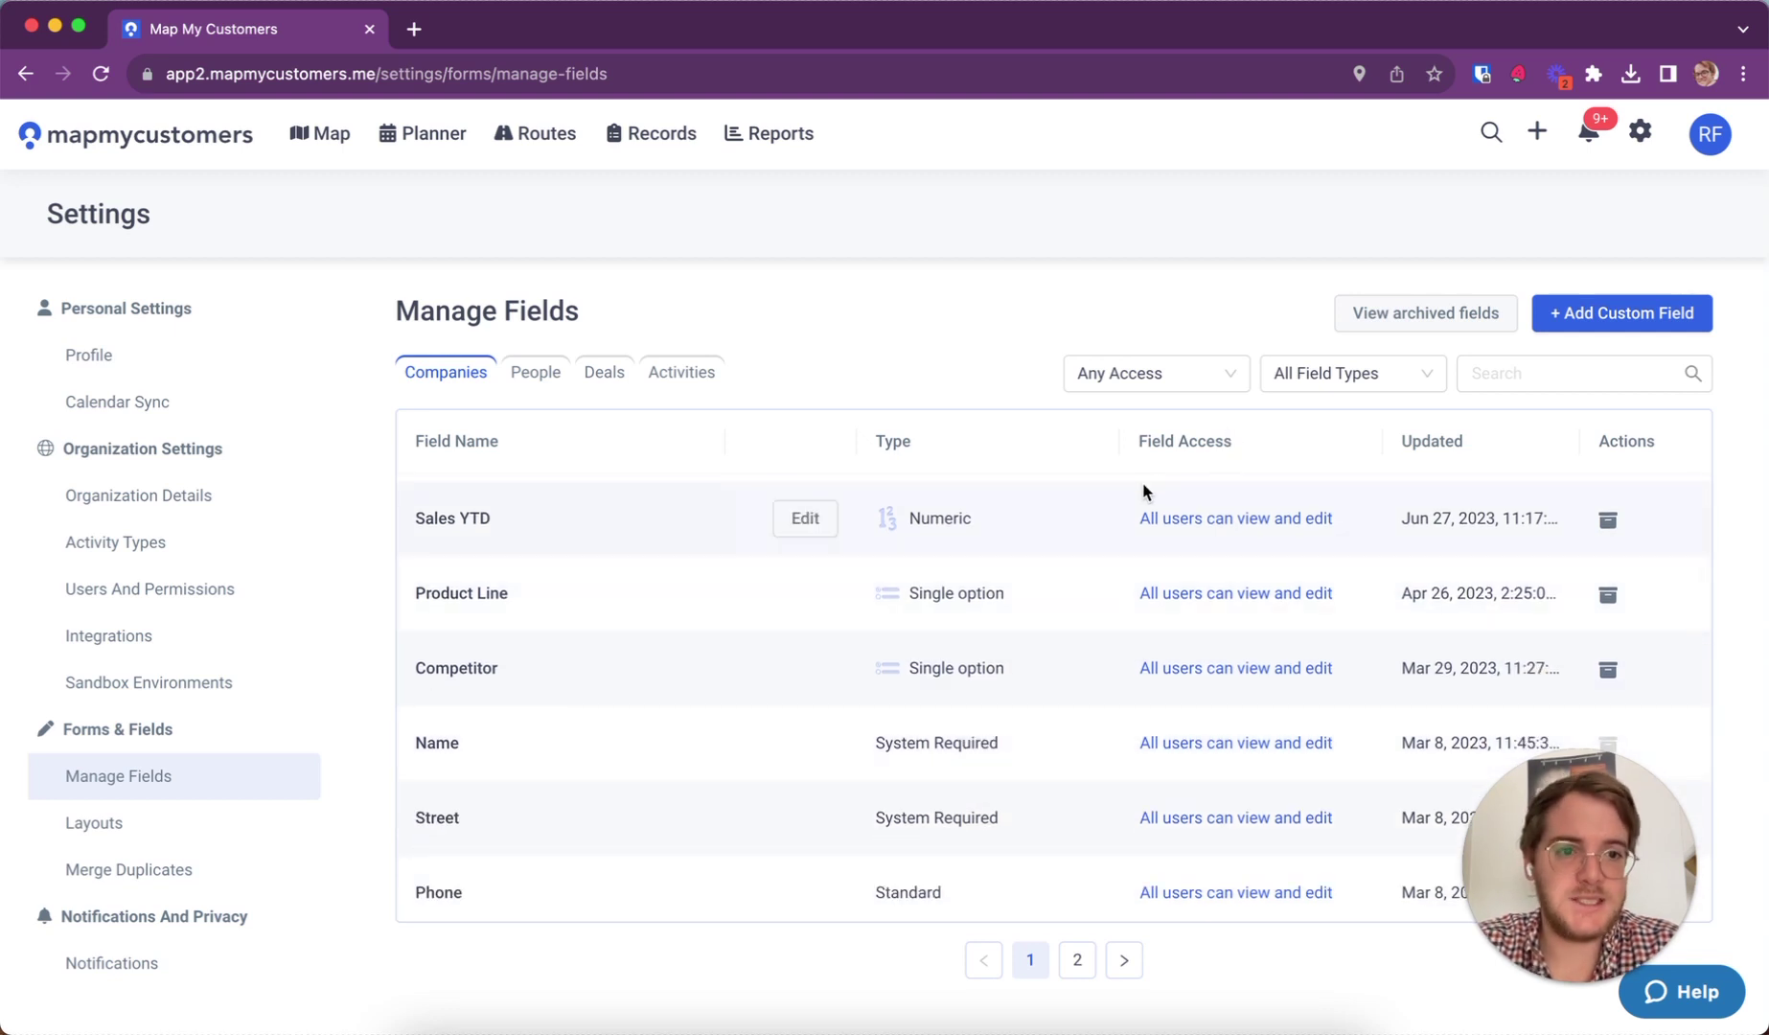
scroll(1110, 614, "down", 1)
scroll(1110, 614, "down", 2)
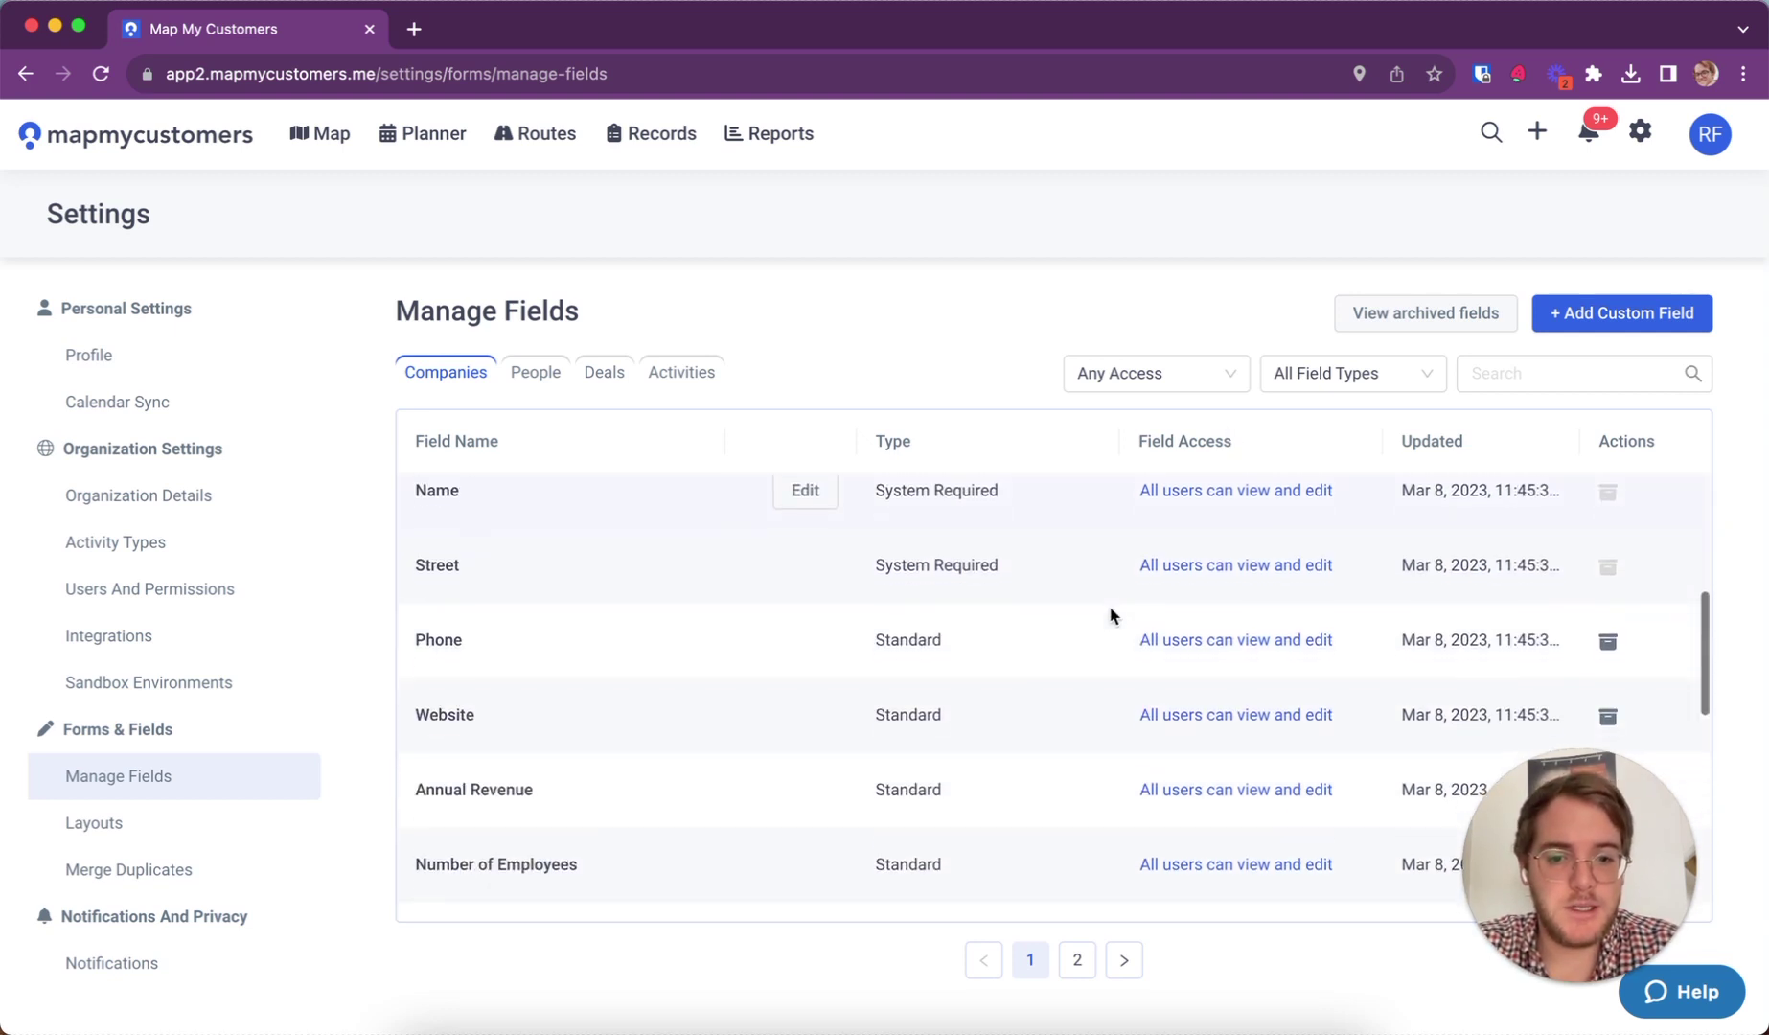
scroll(829, 724, "down", 3)
scroll(822, 673, "down", 1)
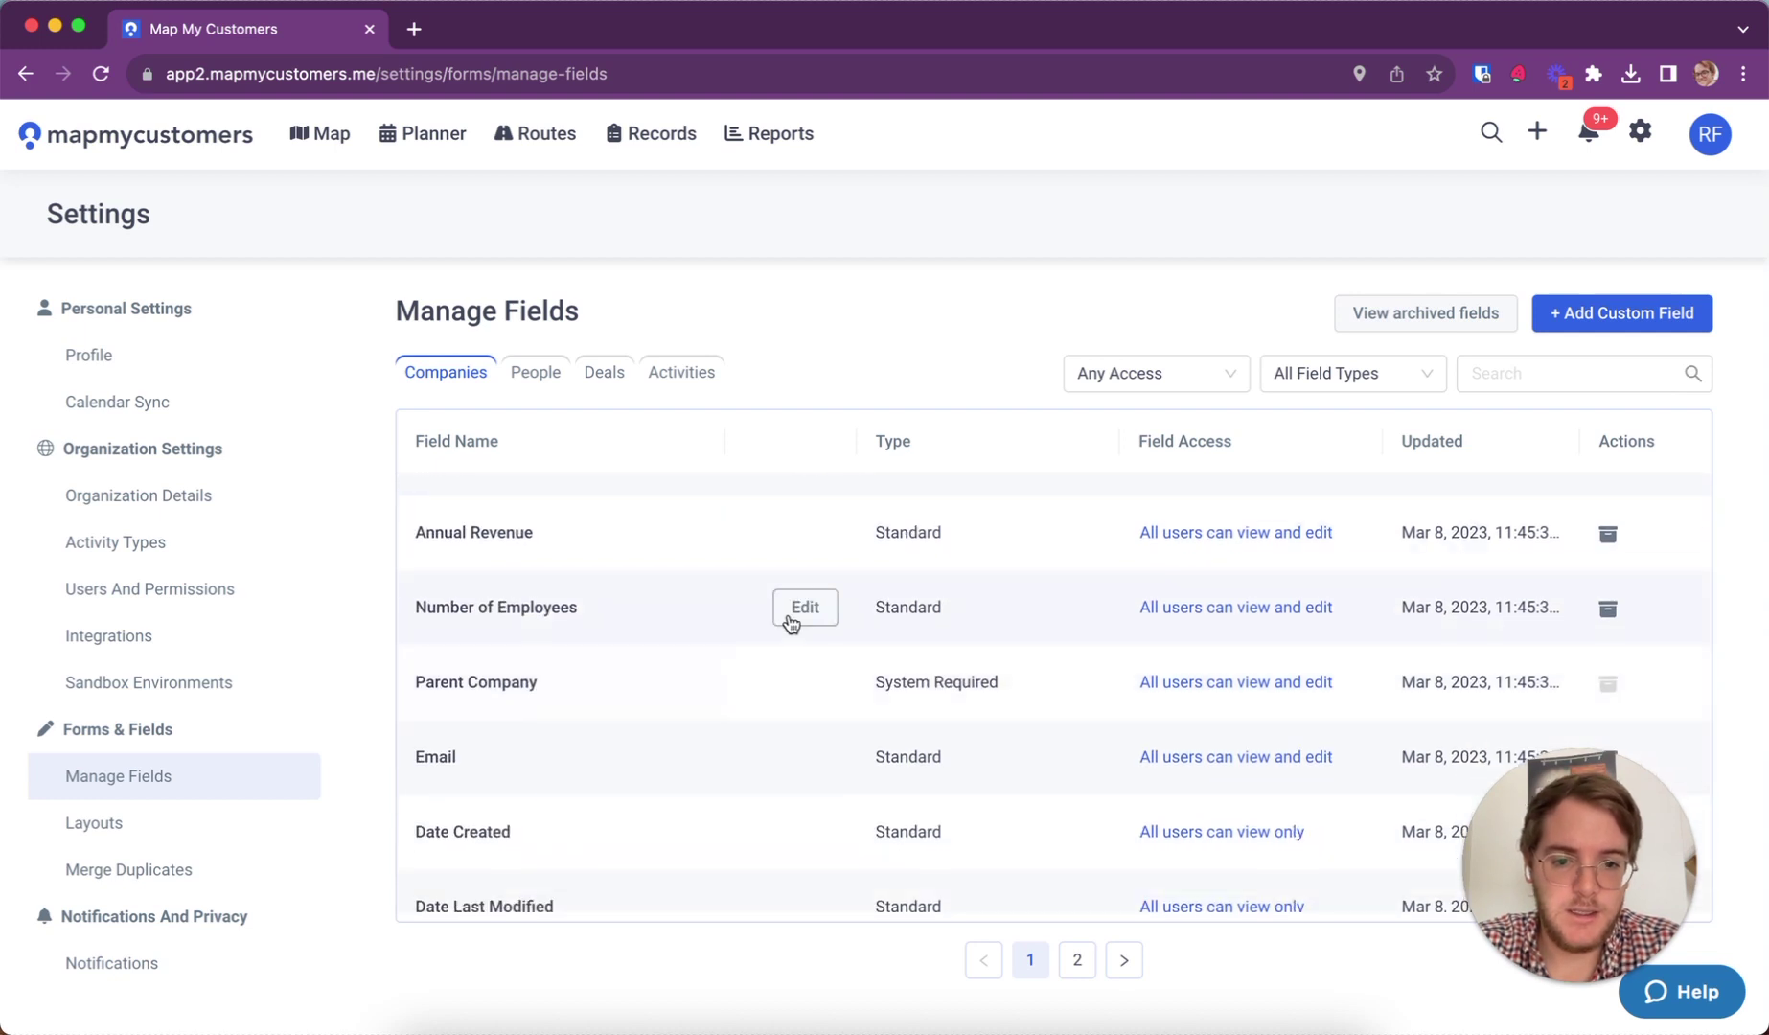
left_click(797, 612)
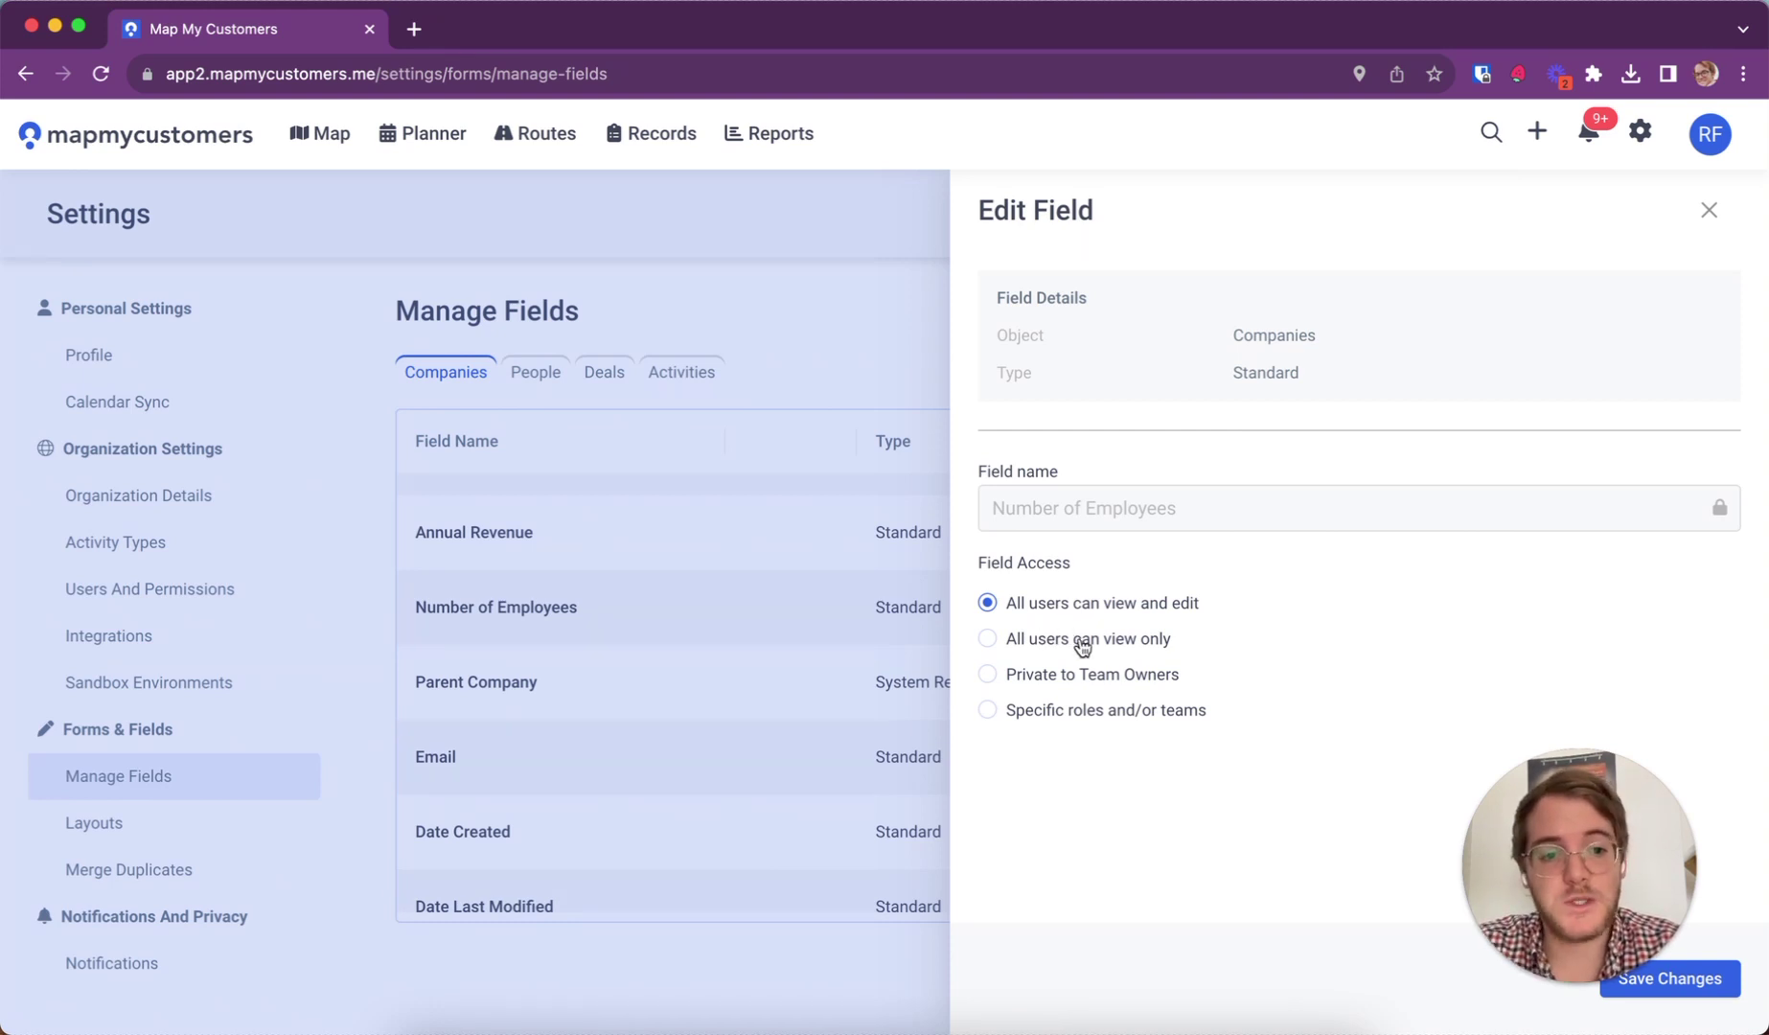
left_click(1047, 646)
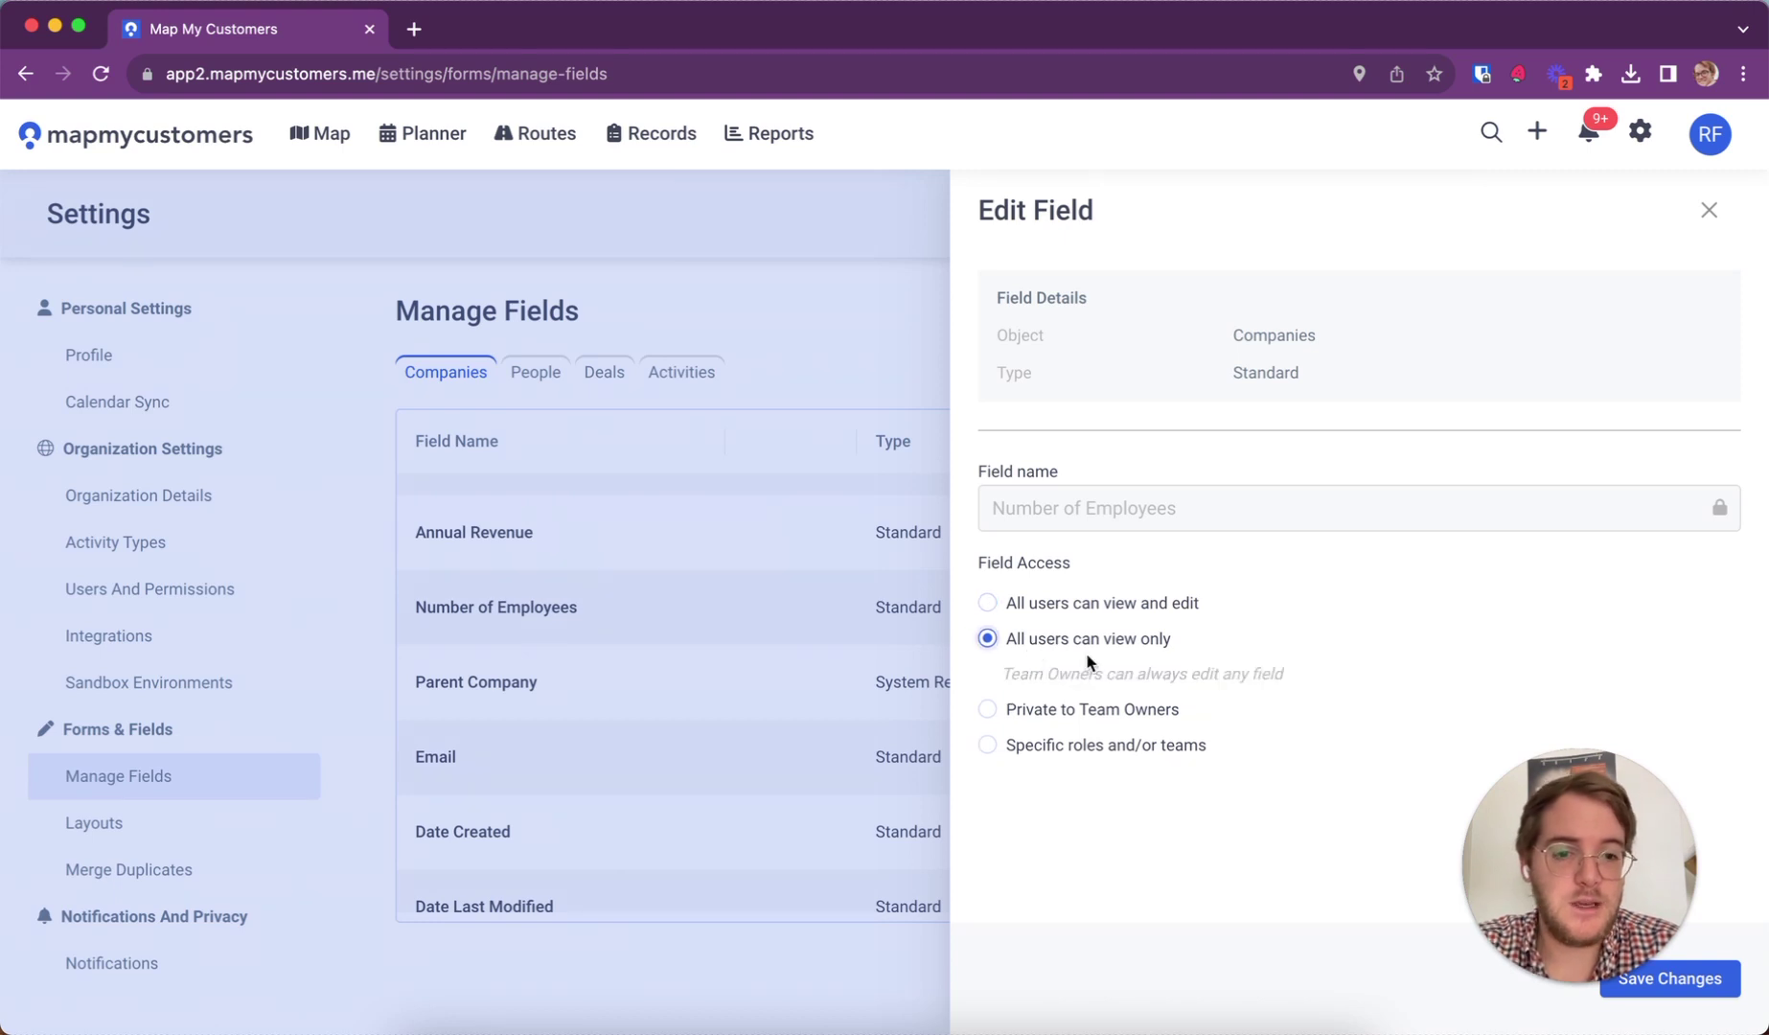
left_click(1051, 676)
left_click(1065, 713)
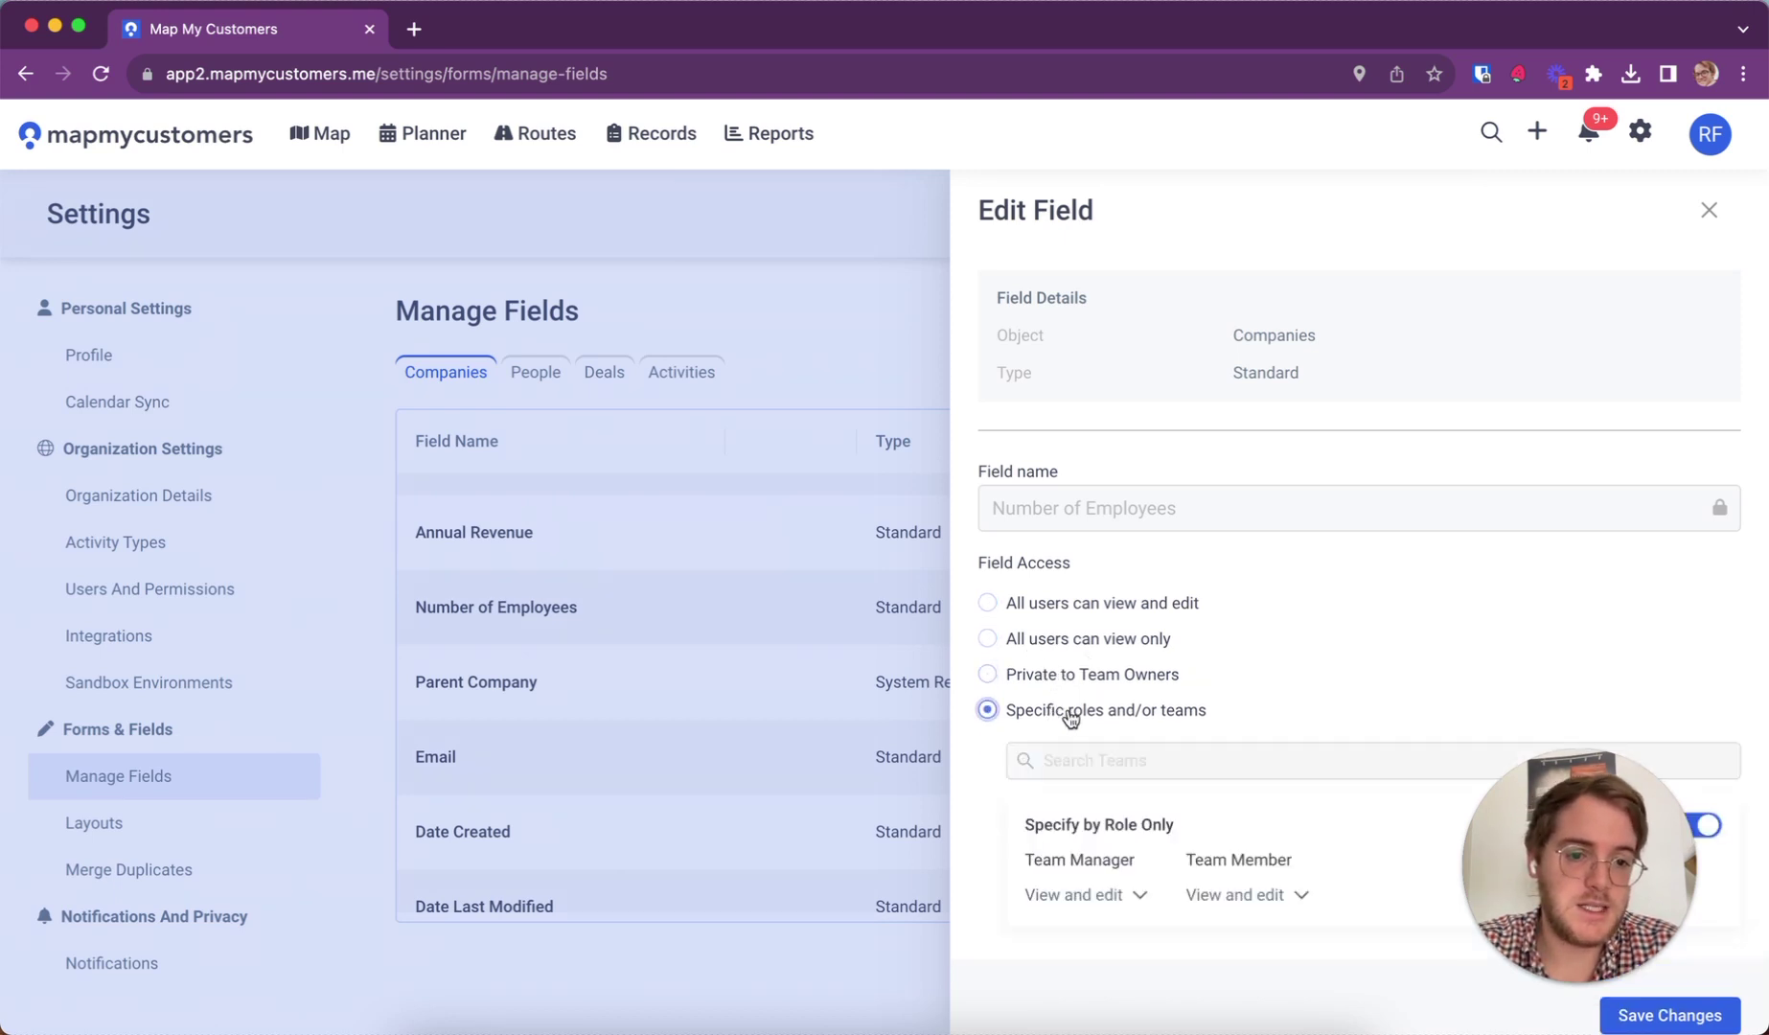
scroll(1148, 711, "down", 1)
left_click(1092, 875)
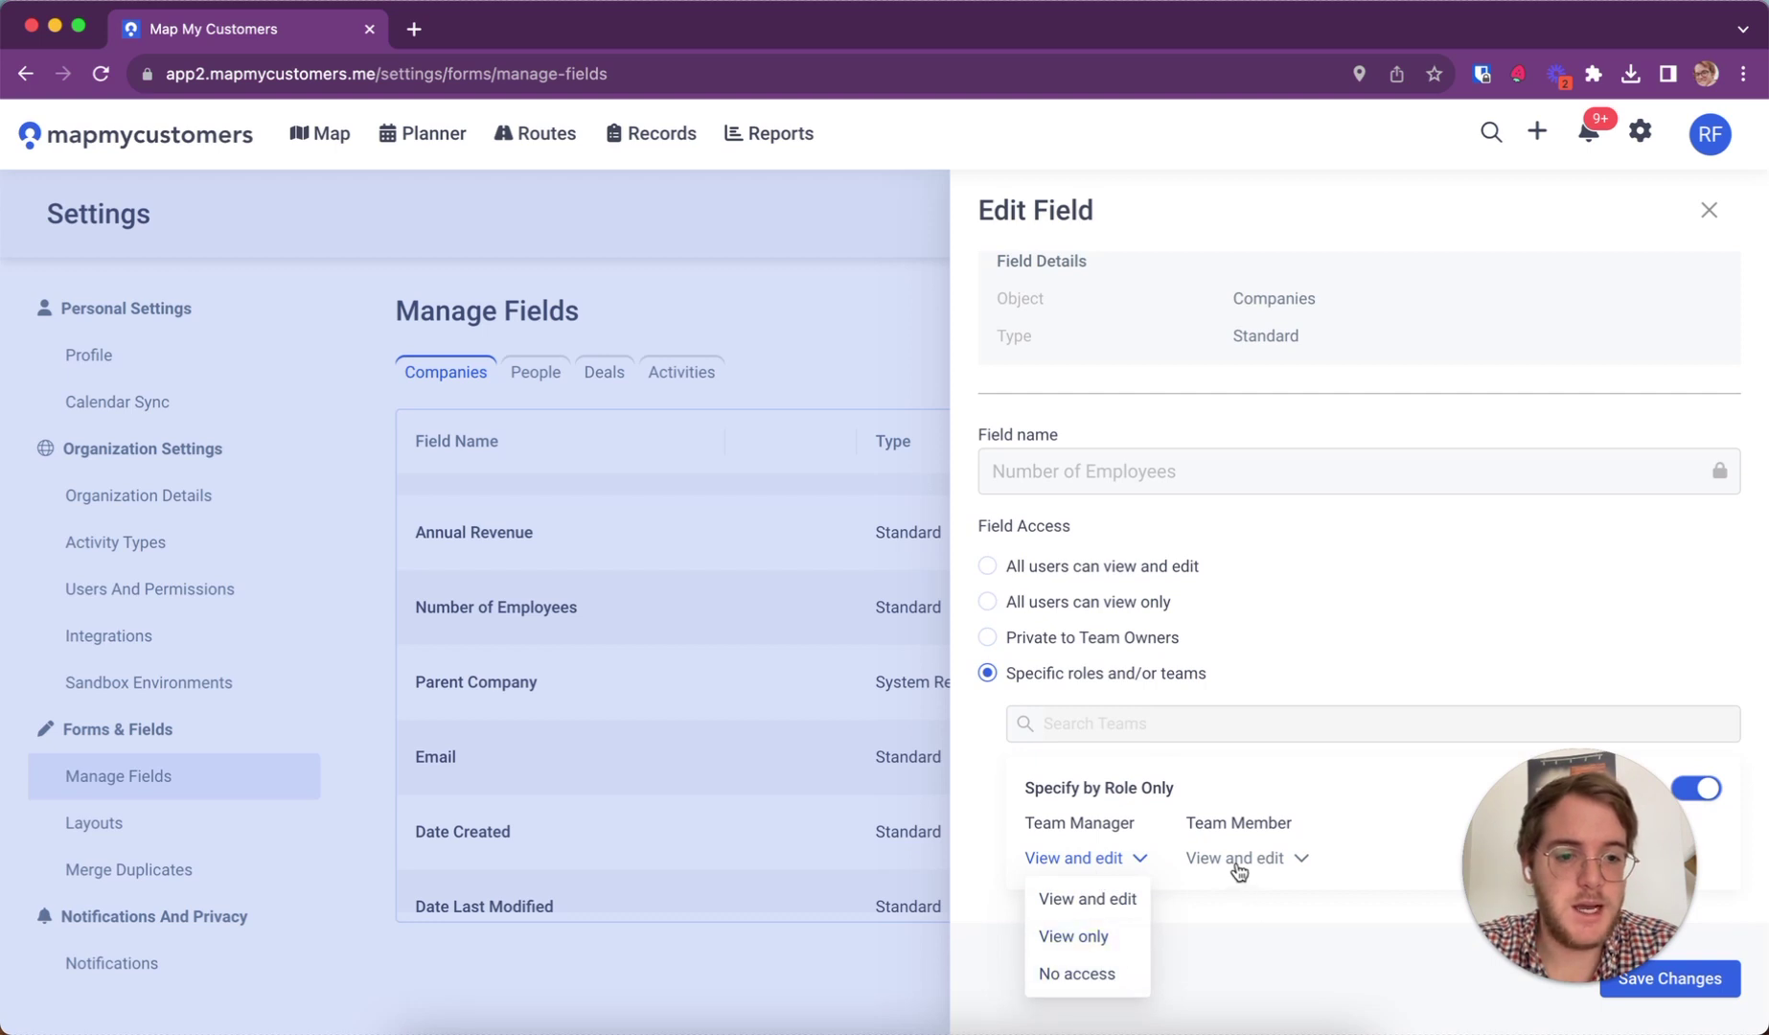
left_click(1234, 863)
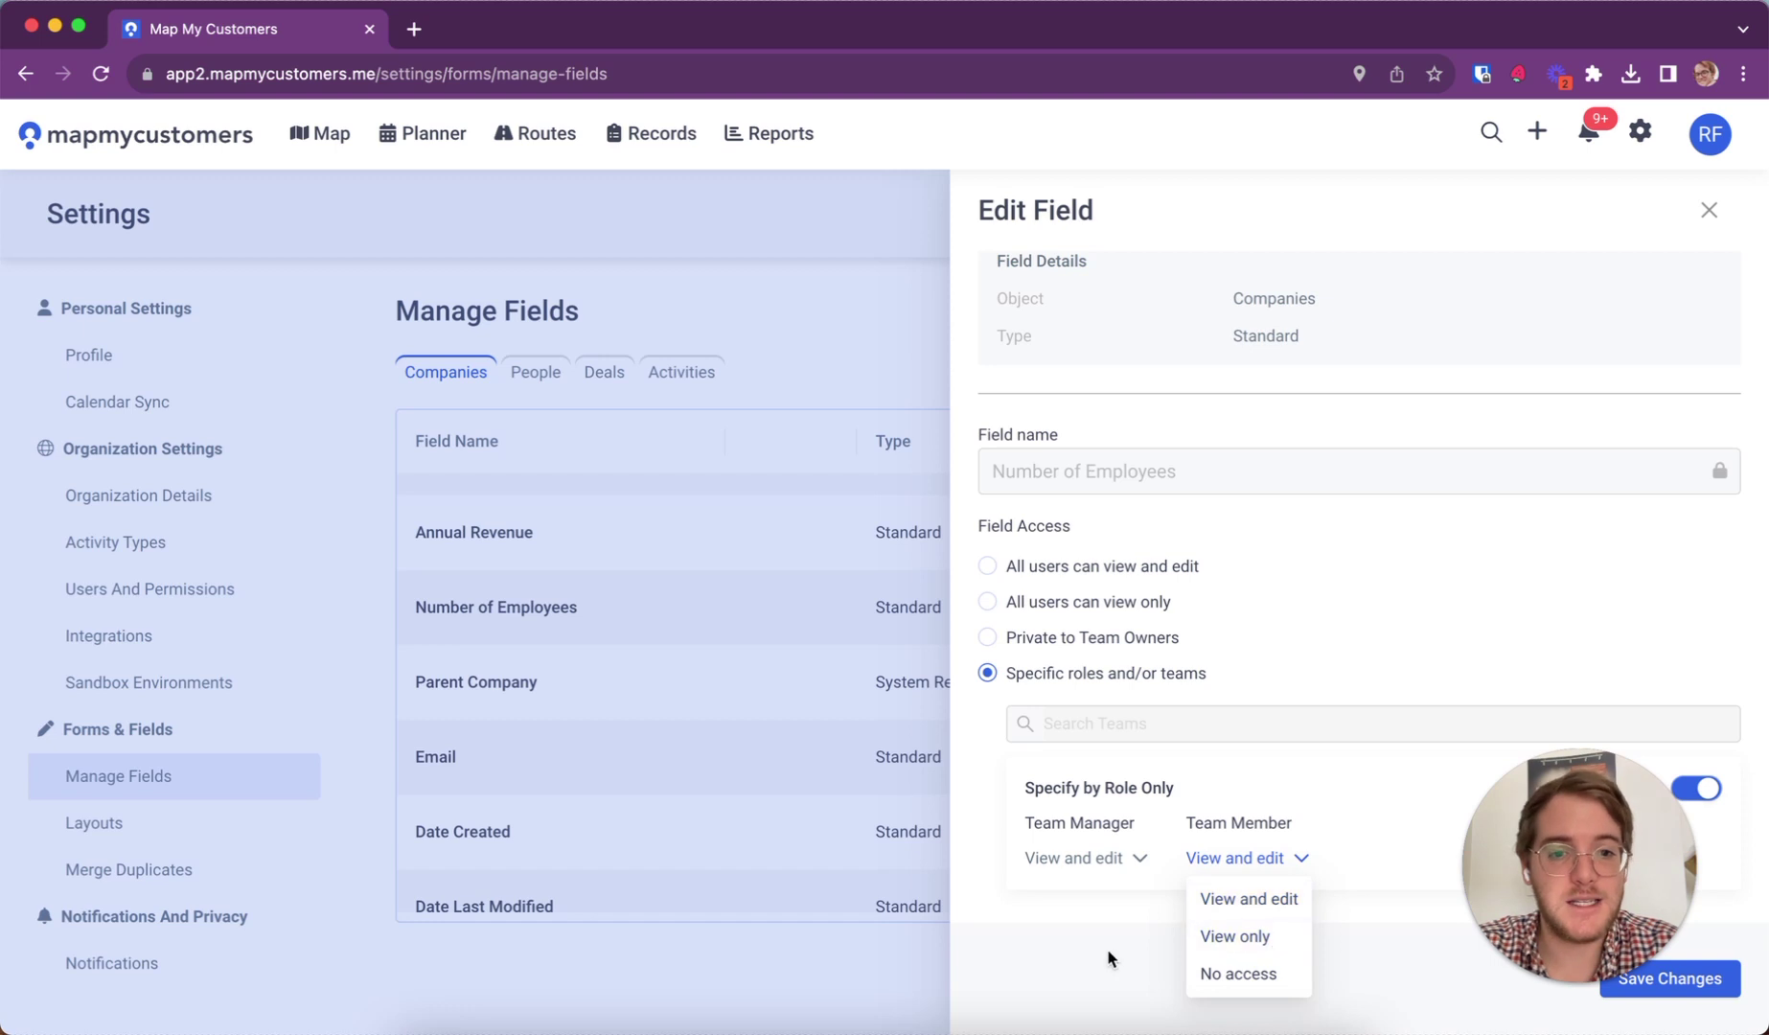
left_click(1425, 893)
left_click(1710, 210)
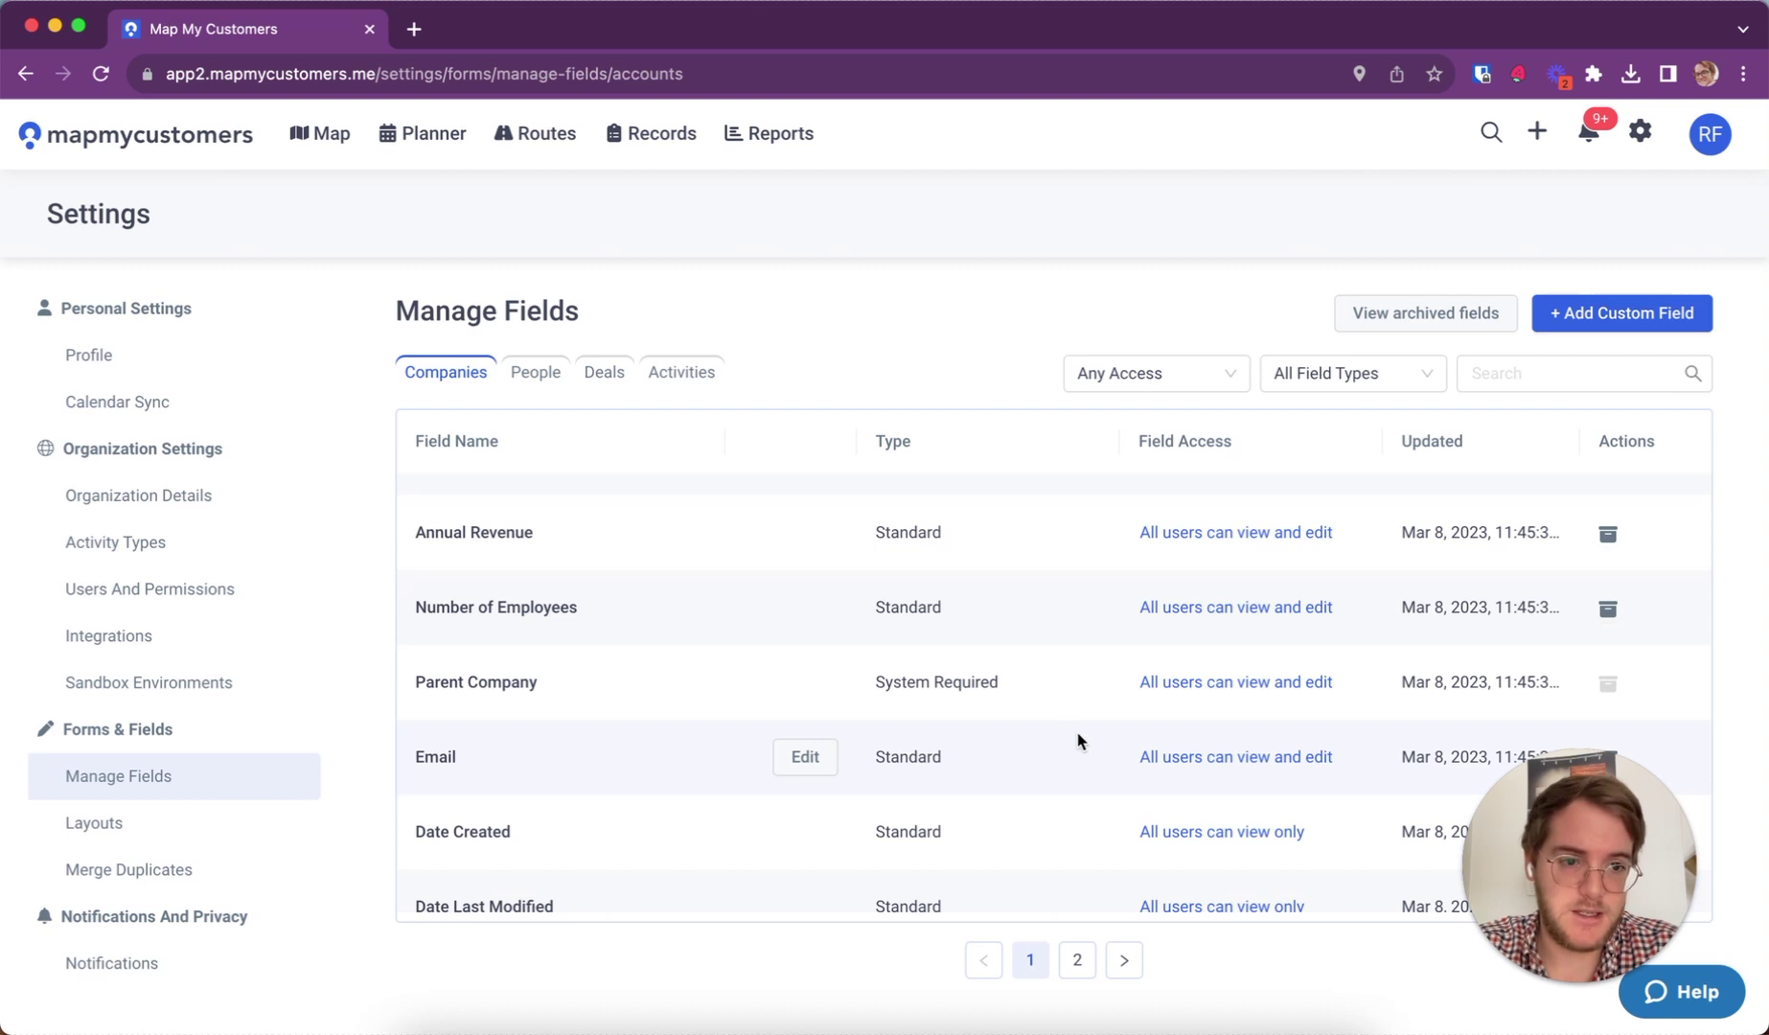
mouse_move(1245, 609)
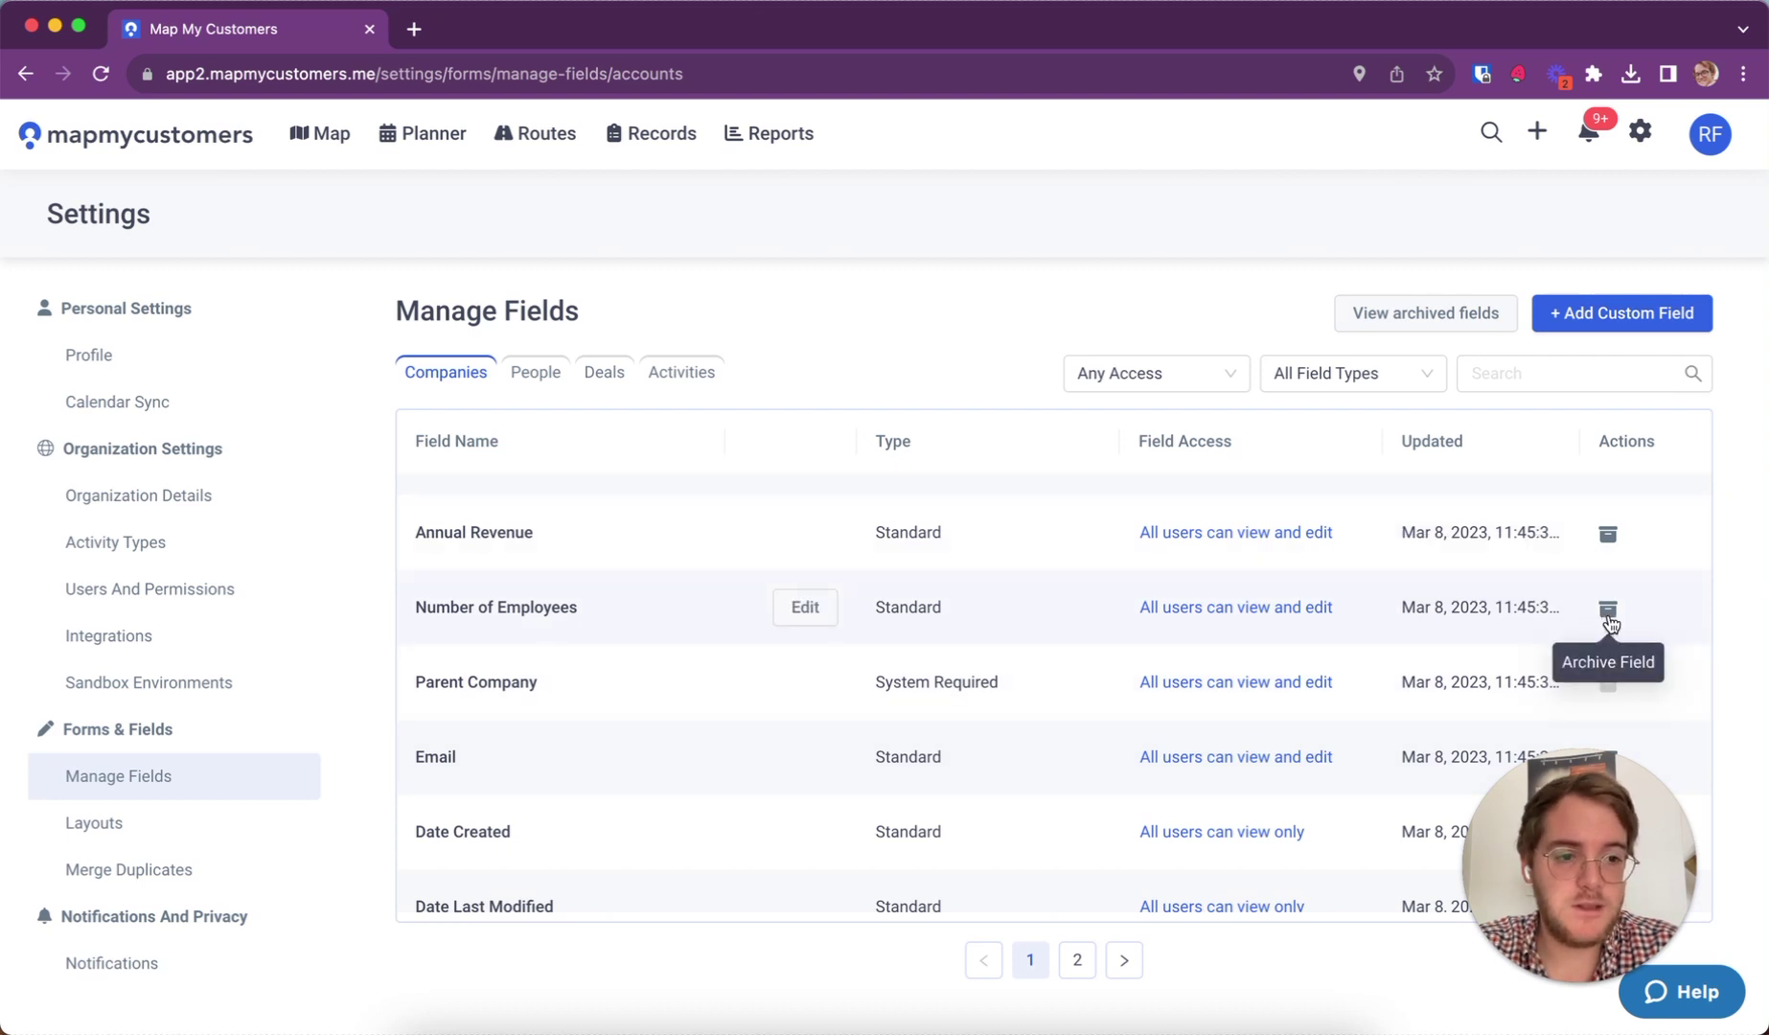
left_click(1397, 321)
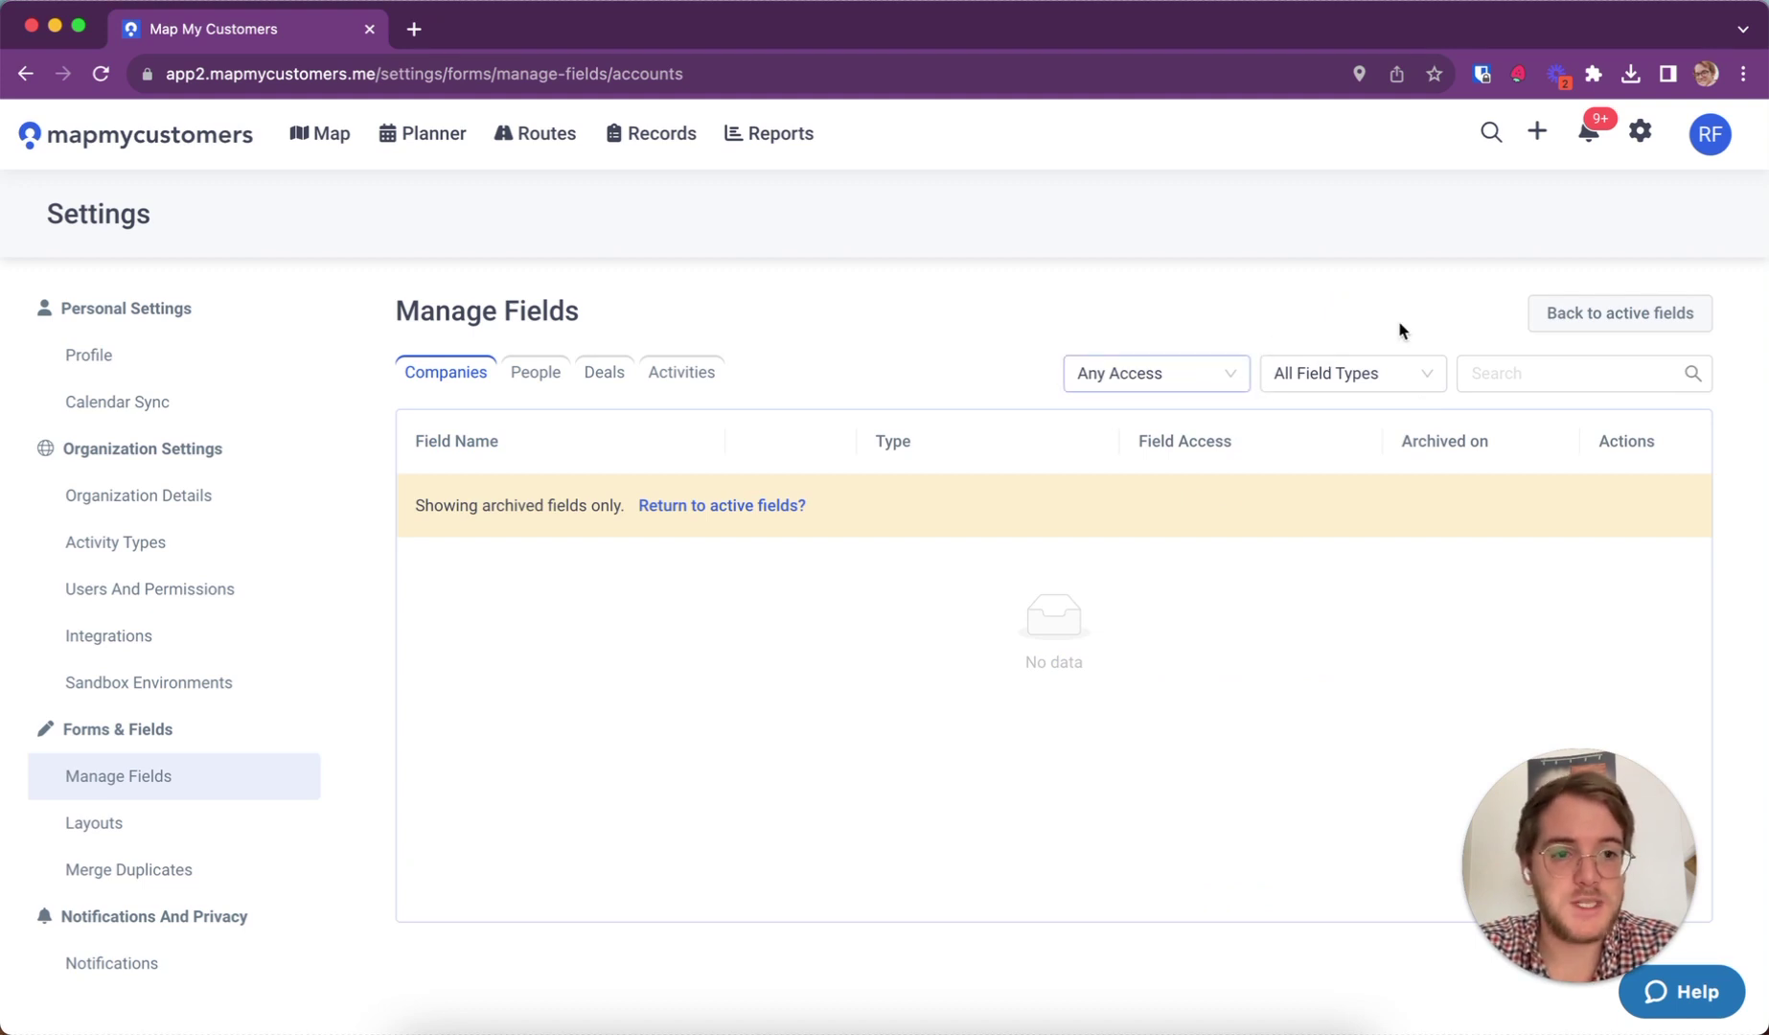
left_click(1585, 318)
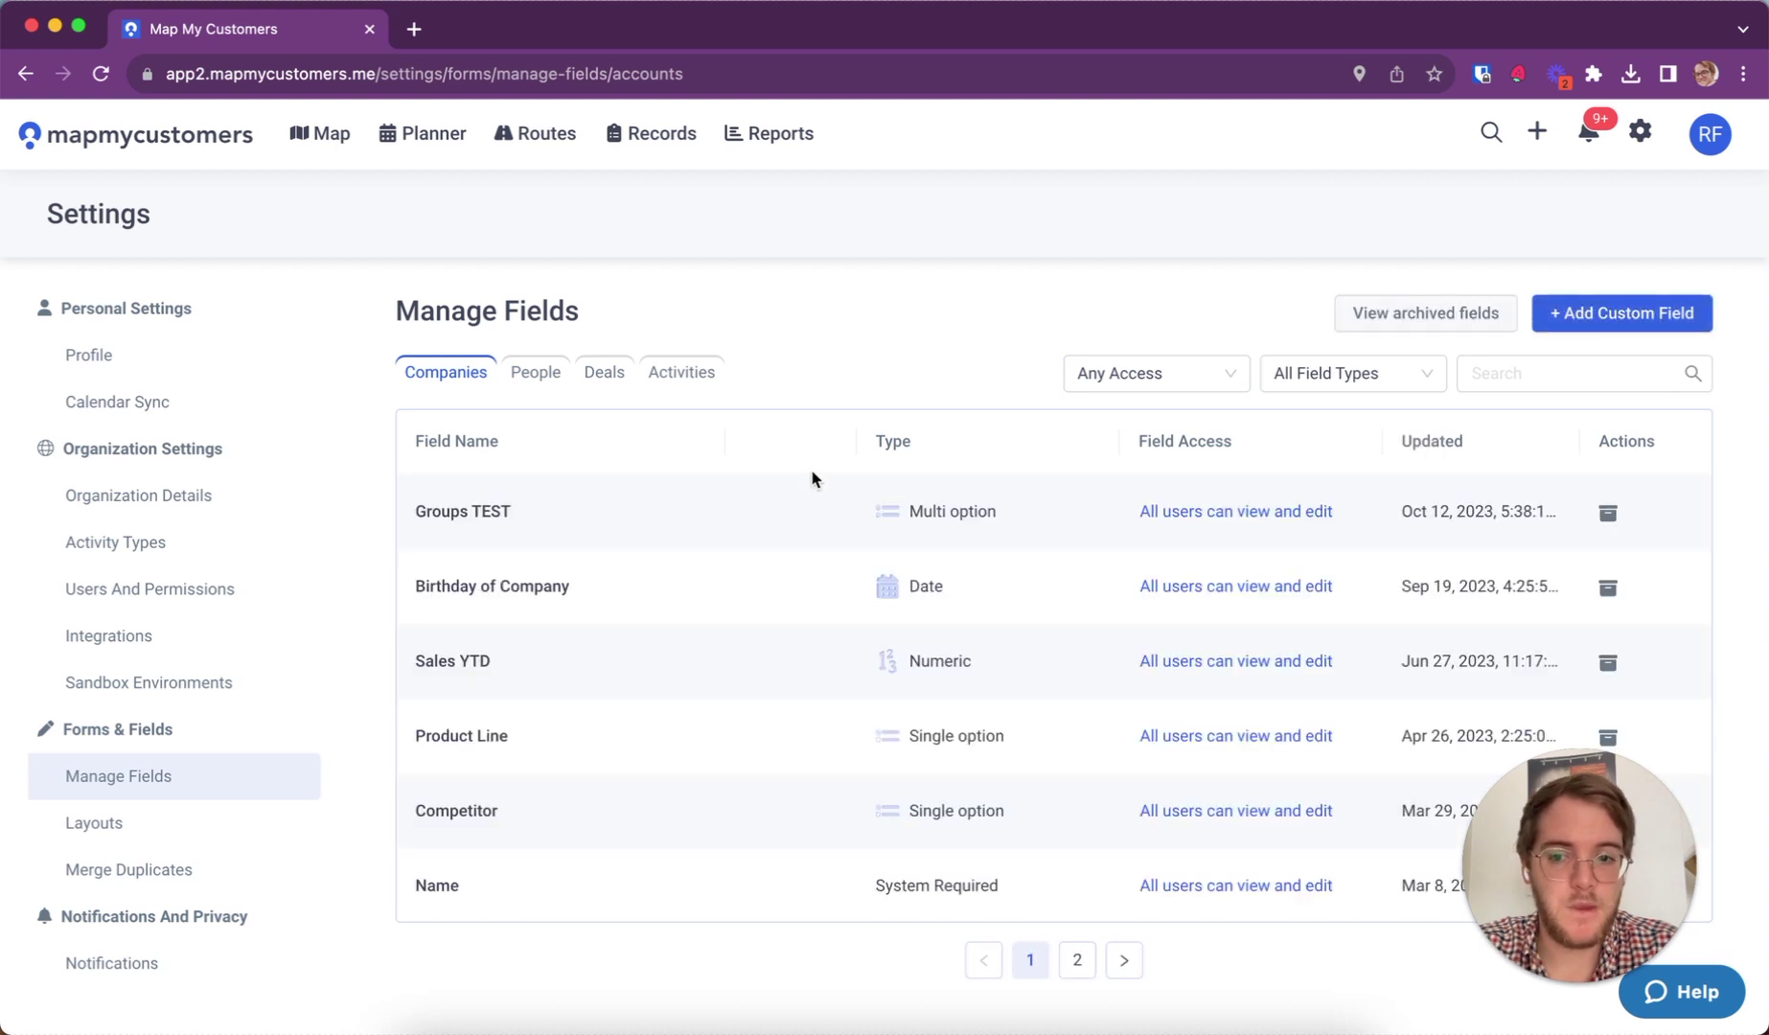
Open Layouts under Forms & Fields in the Settings sidebar
left_click(171, 838)
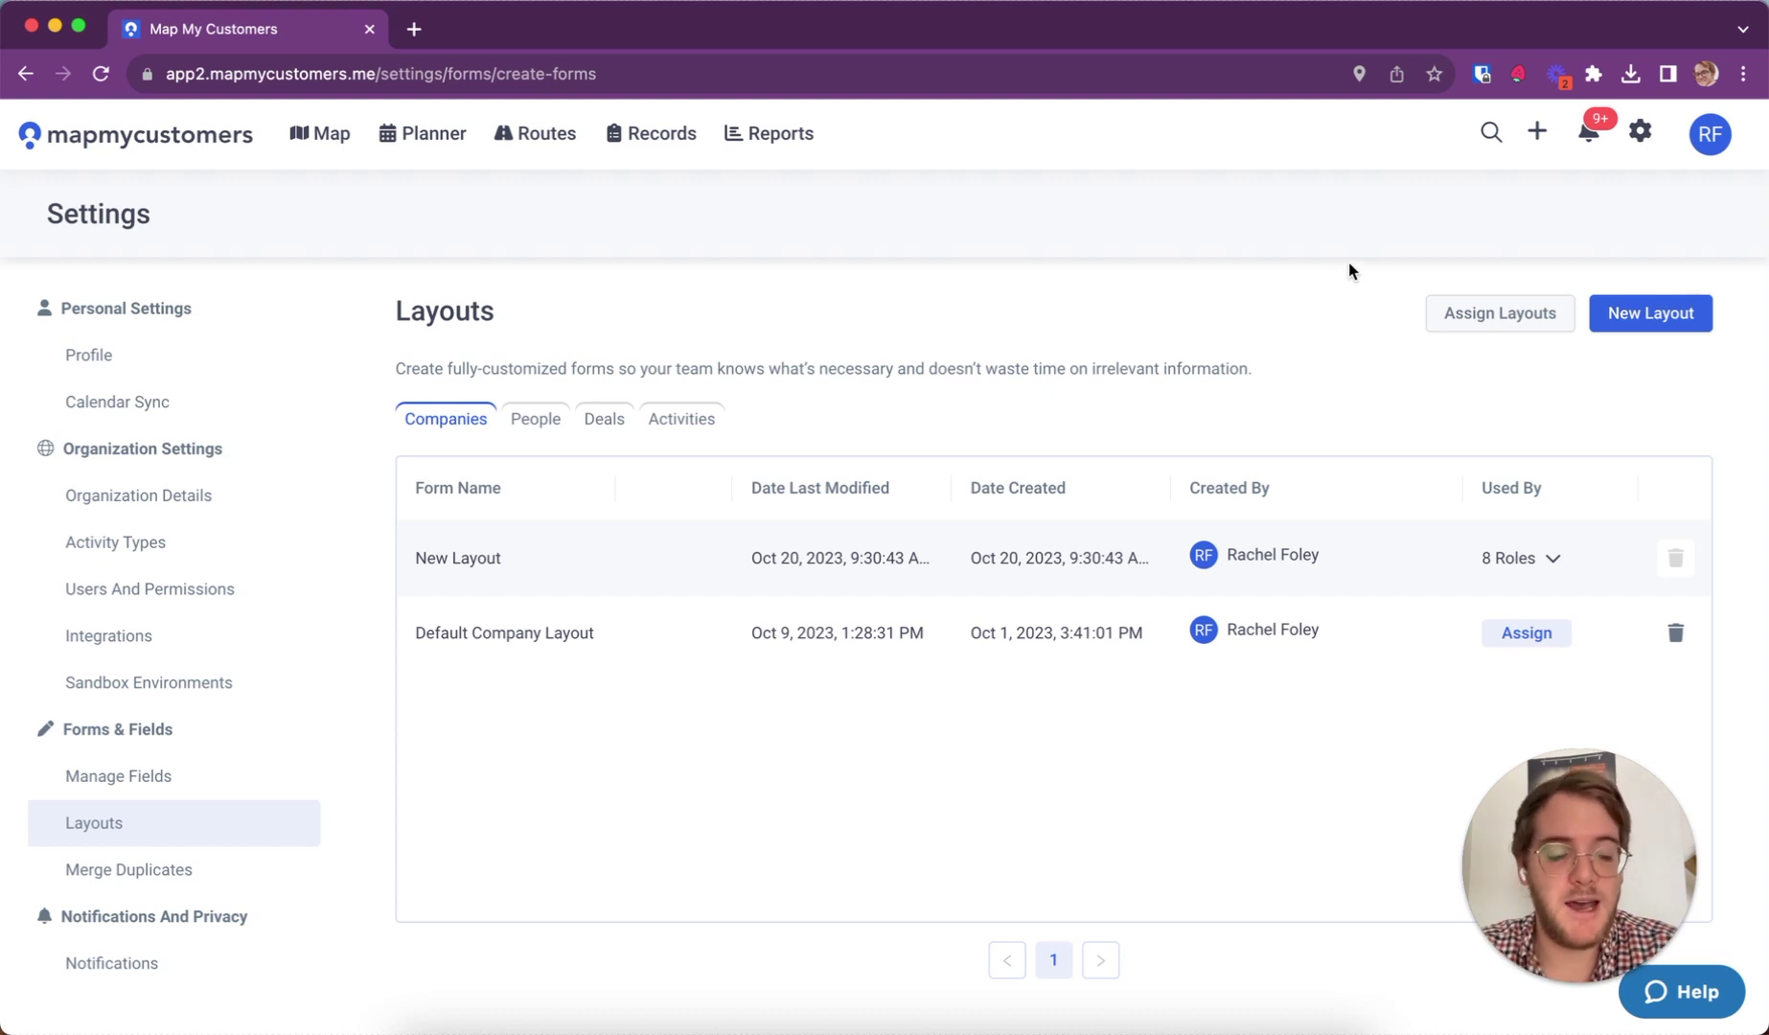
left_click(1537, 131)
left_click(1563, 196)
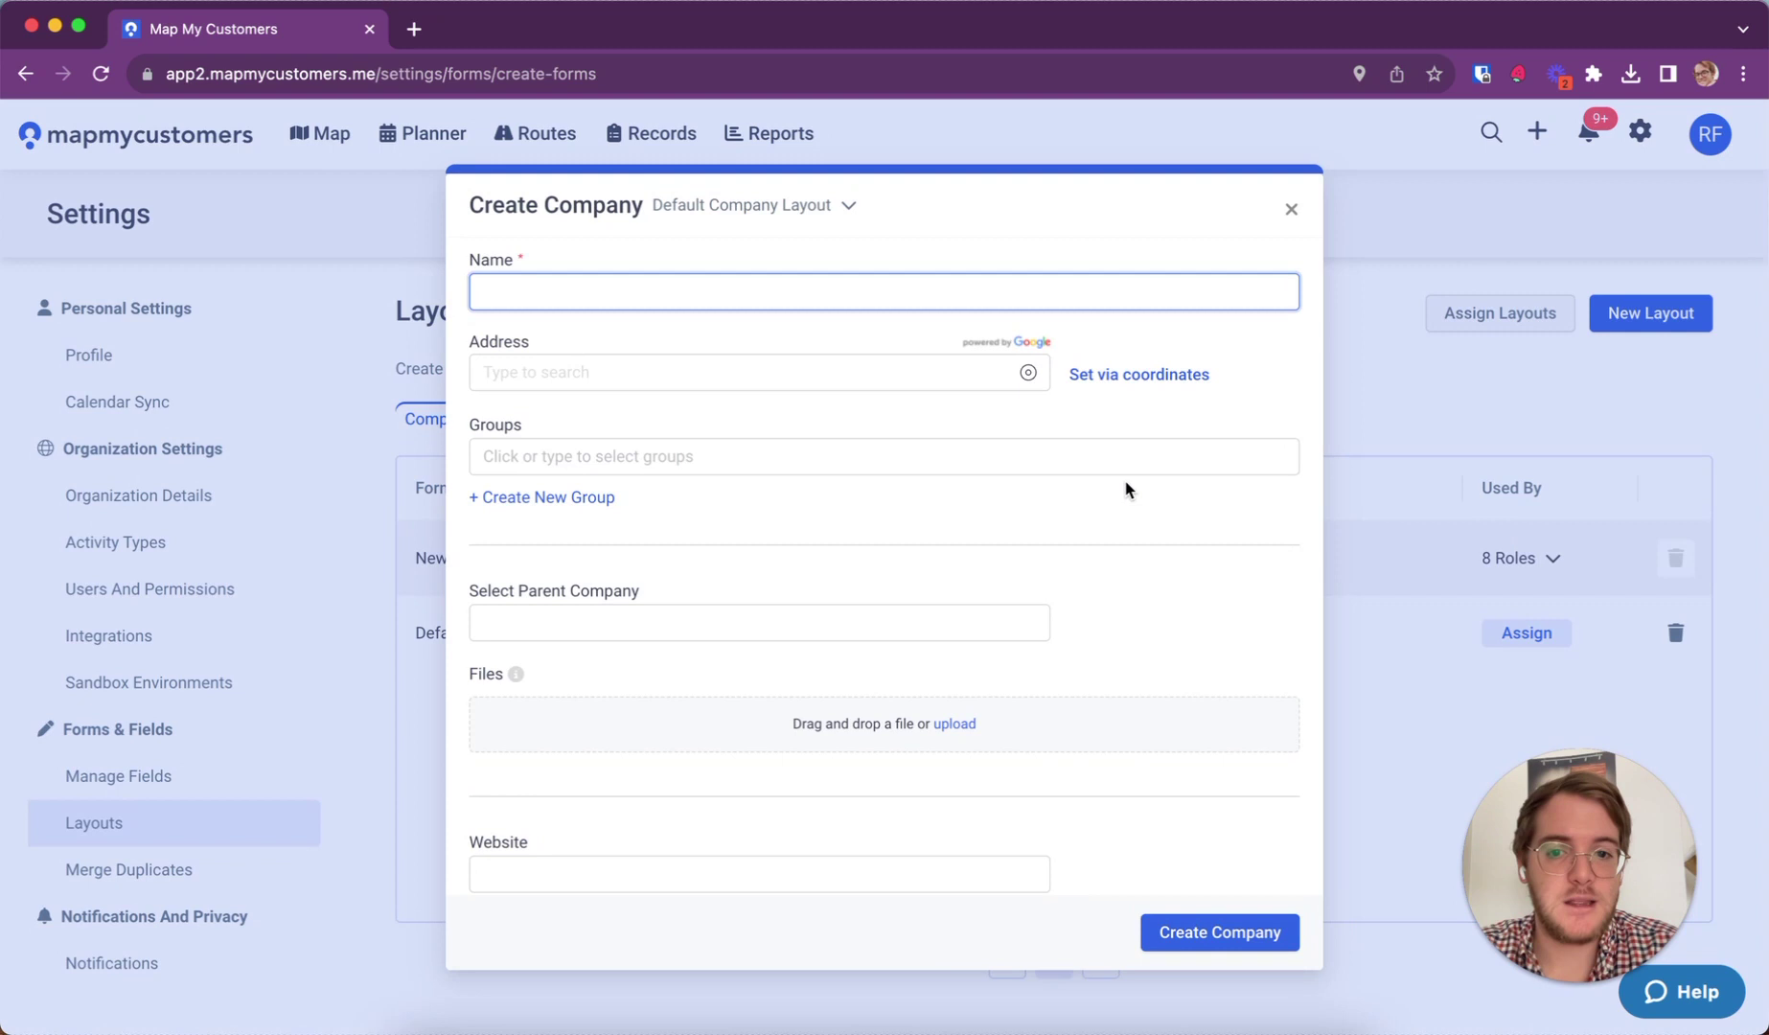
scroll(1031, 708, "down", 3)
scroll(1032, 708, "down", 1)
scroll(1035, 704, "down", 5)
scroll(1034, 704, "up", 10)
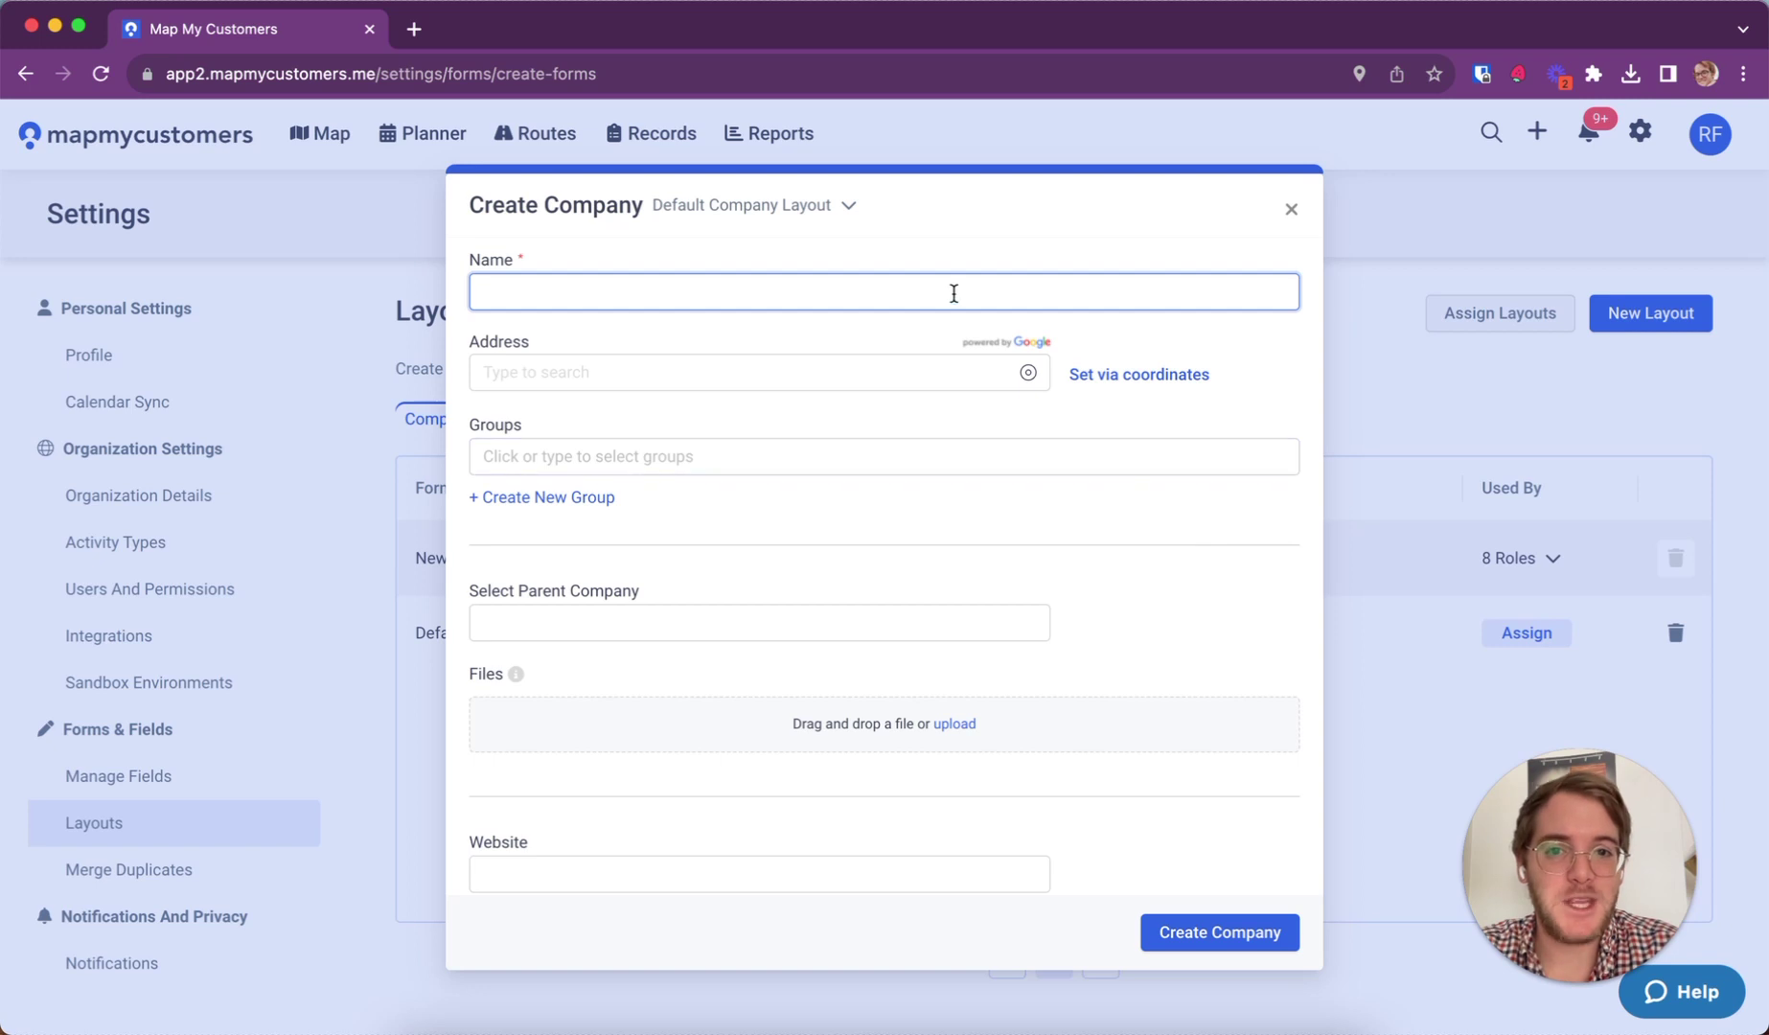
left_click(821, 208)
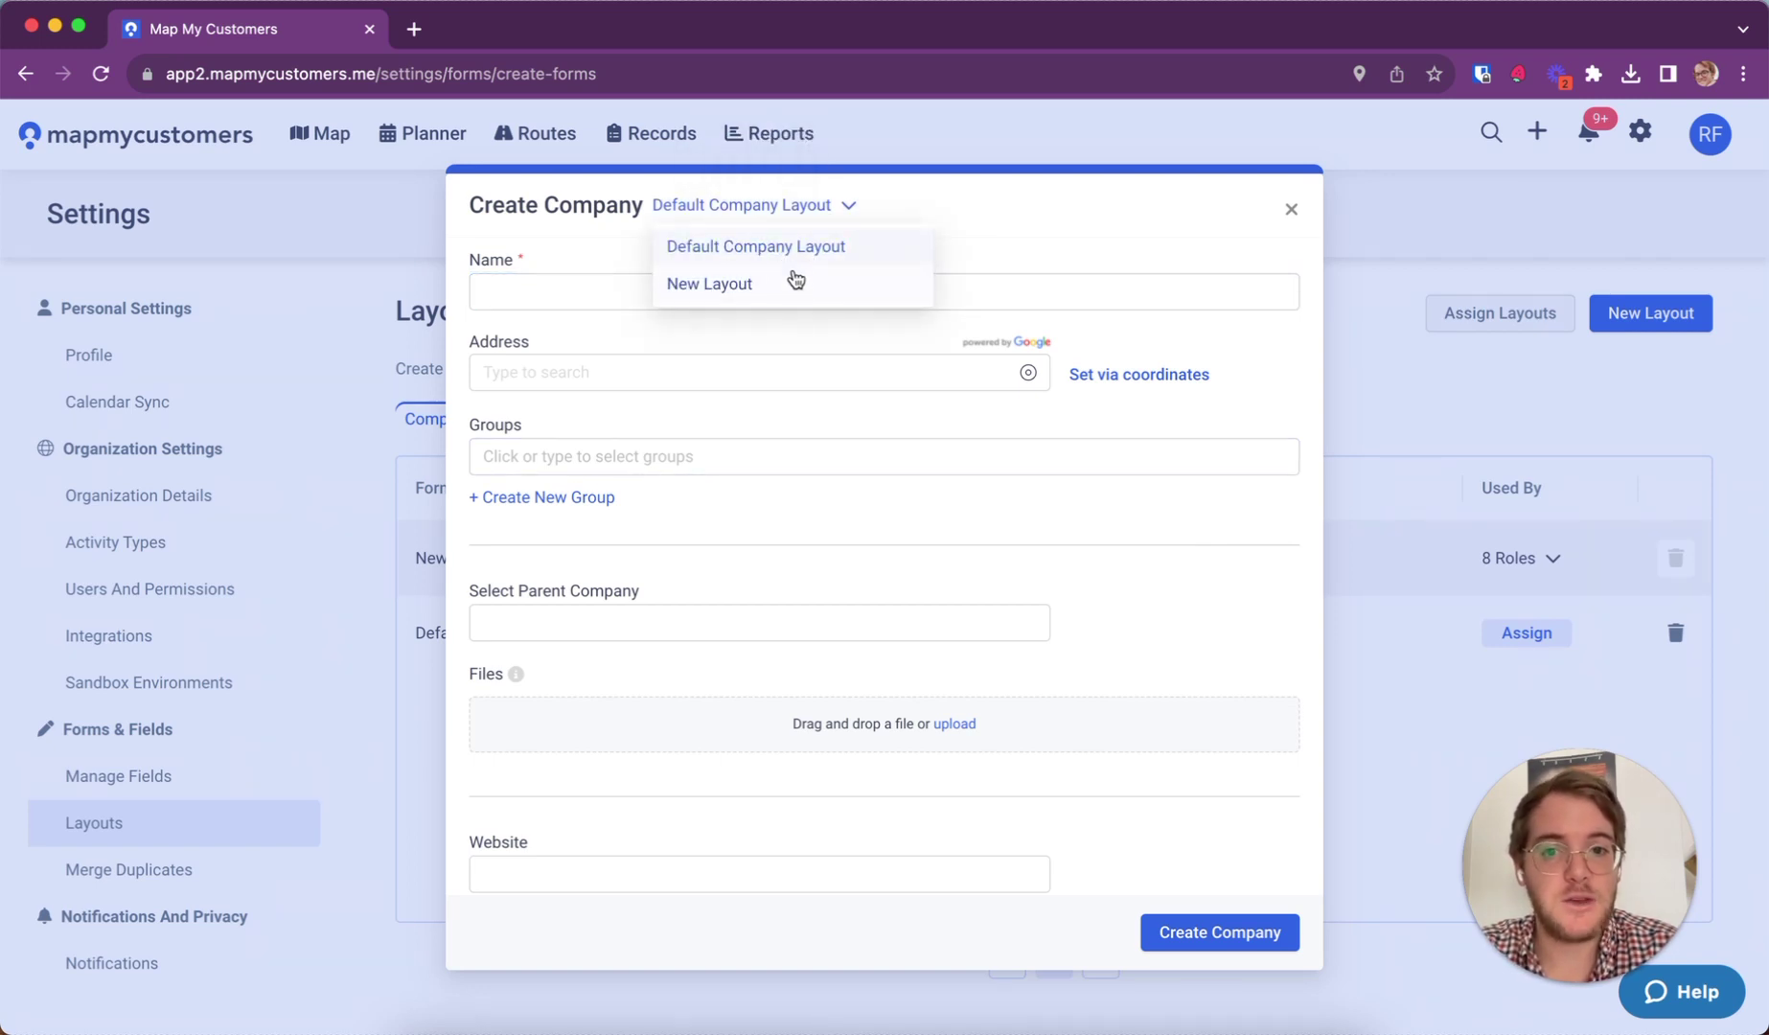
left_click(794, 284)
scroll(997, 449, "down", 2)
scroll(997, 449, "down", 5)
scroll(995, 456, "up", 10)
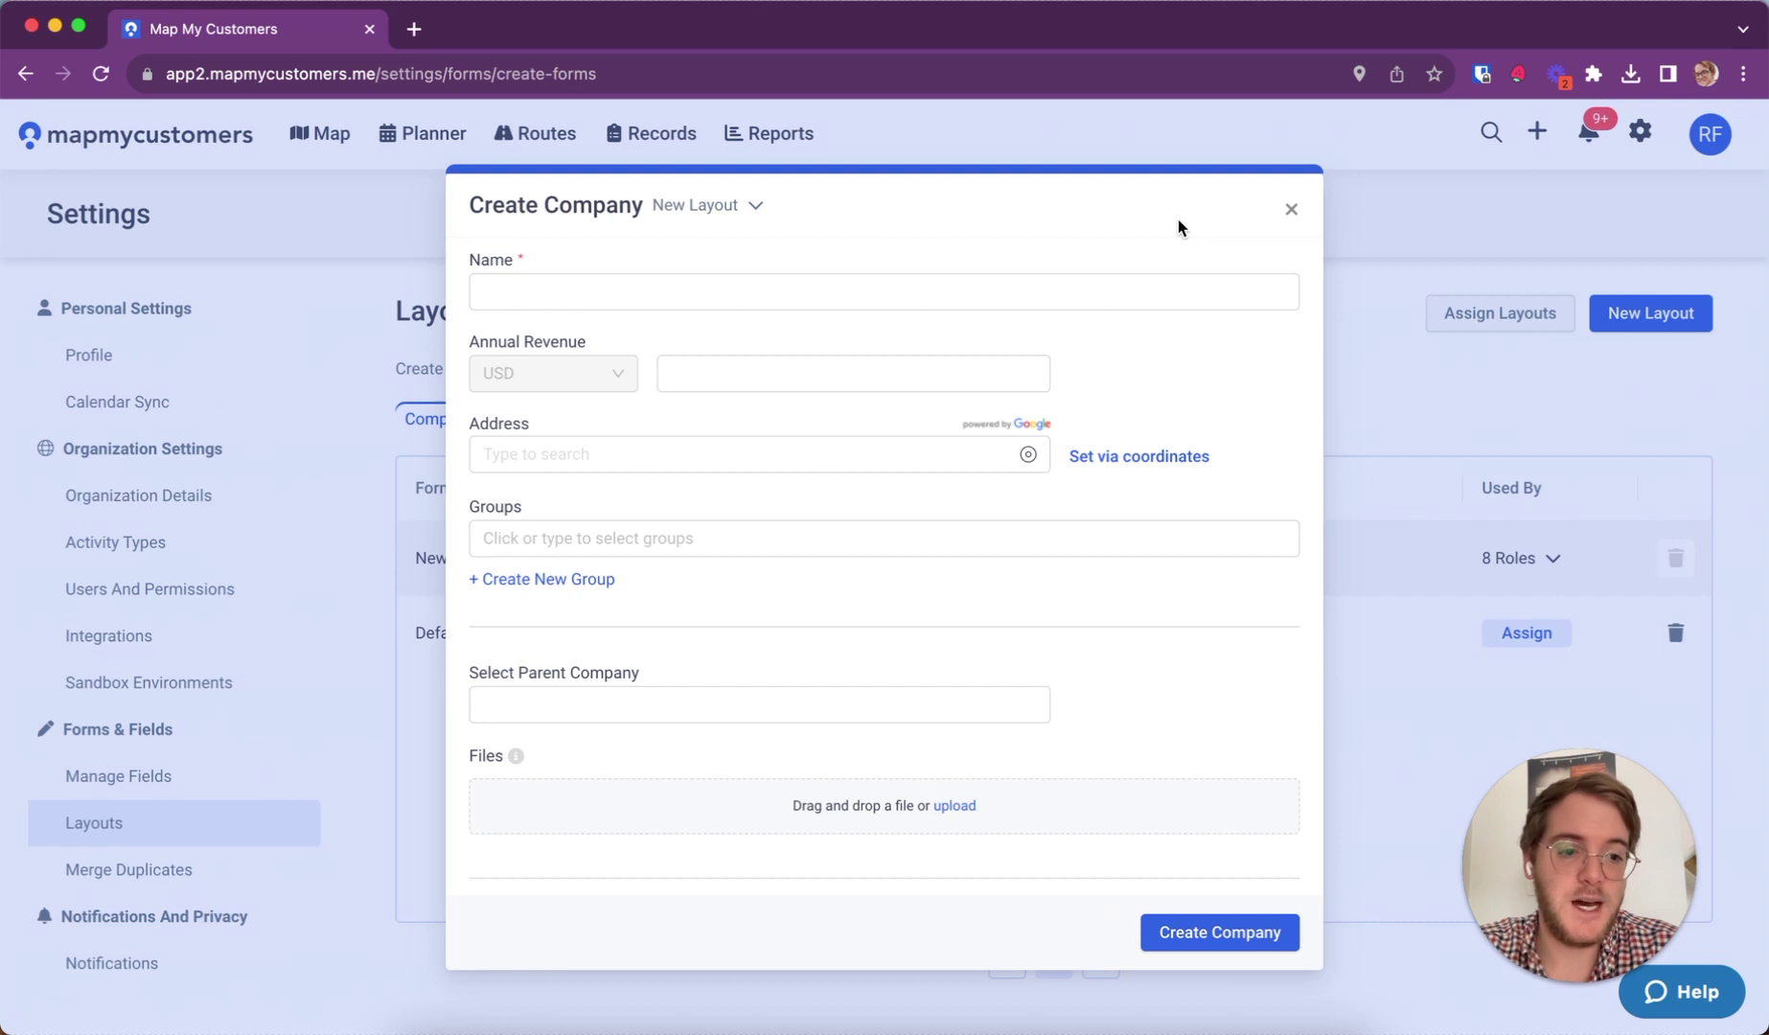
Close the new company form and start a new activity record
left_click(1291, 209)
left_click(1537, 134)
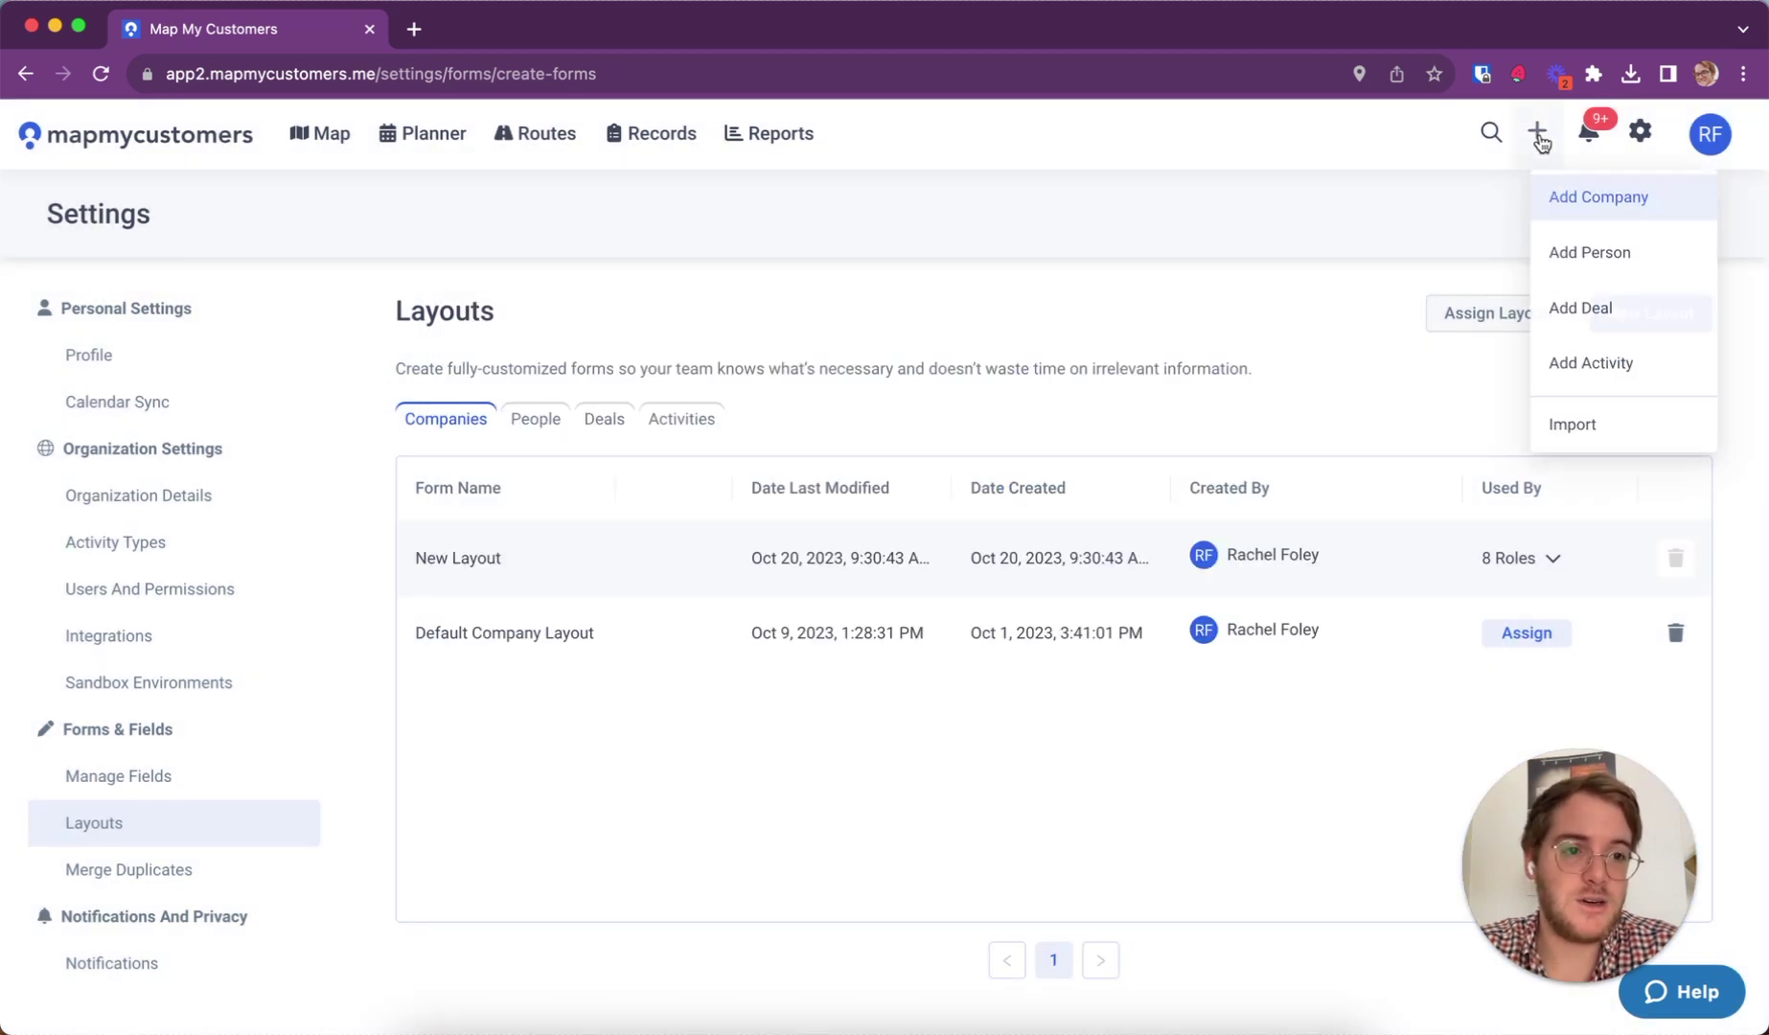
left_click(1580, 364)
scroll(960, 623, "down", 3)
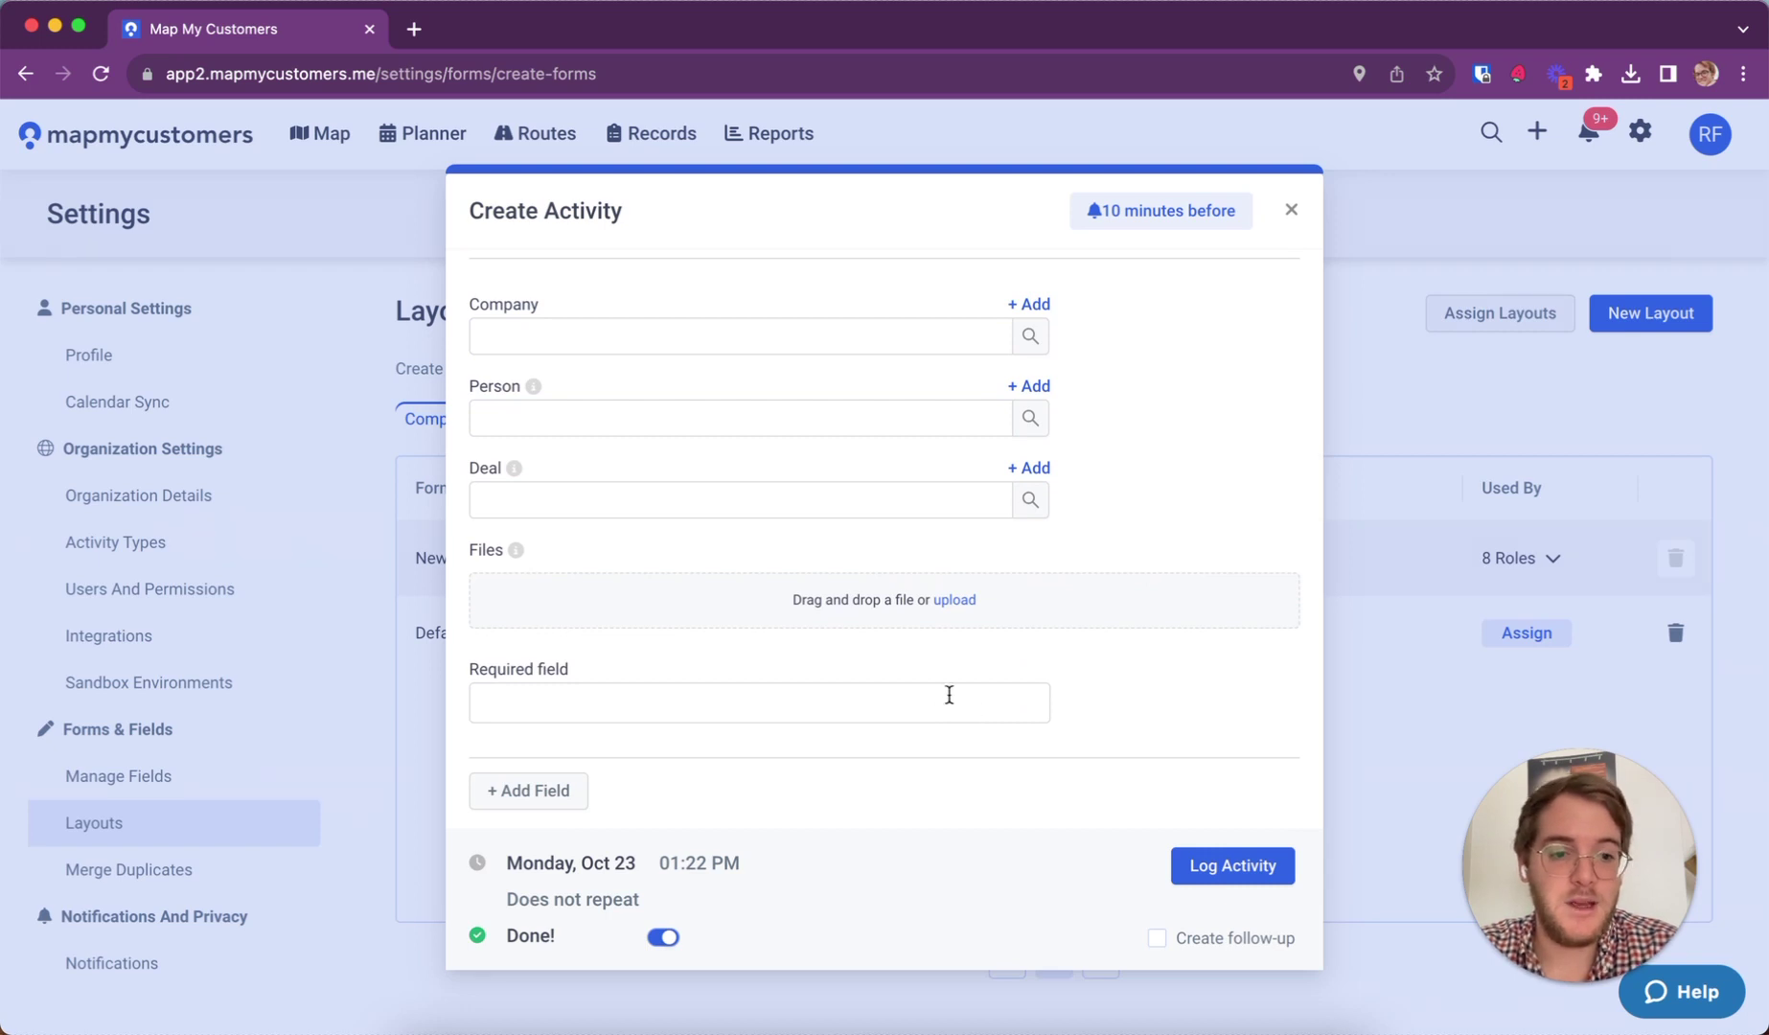
scroll(1017, 704, "up", 3)
scroll(1017, 705, "up", 3)
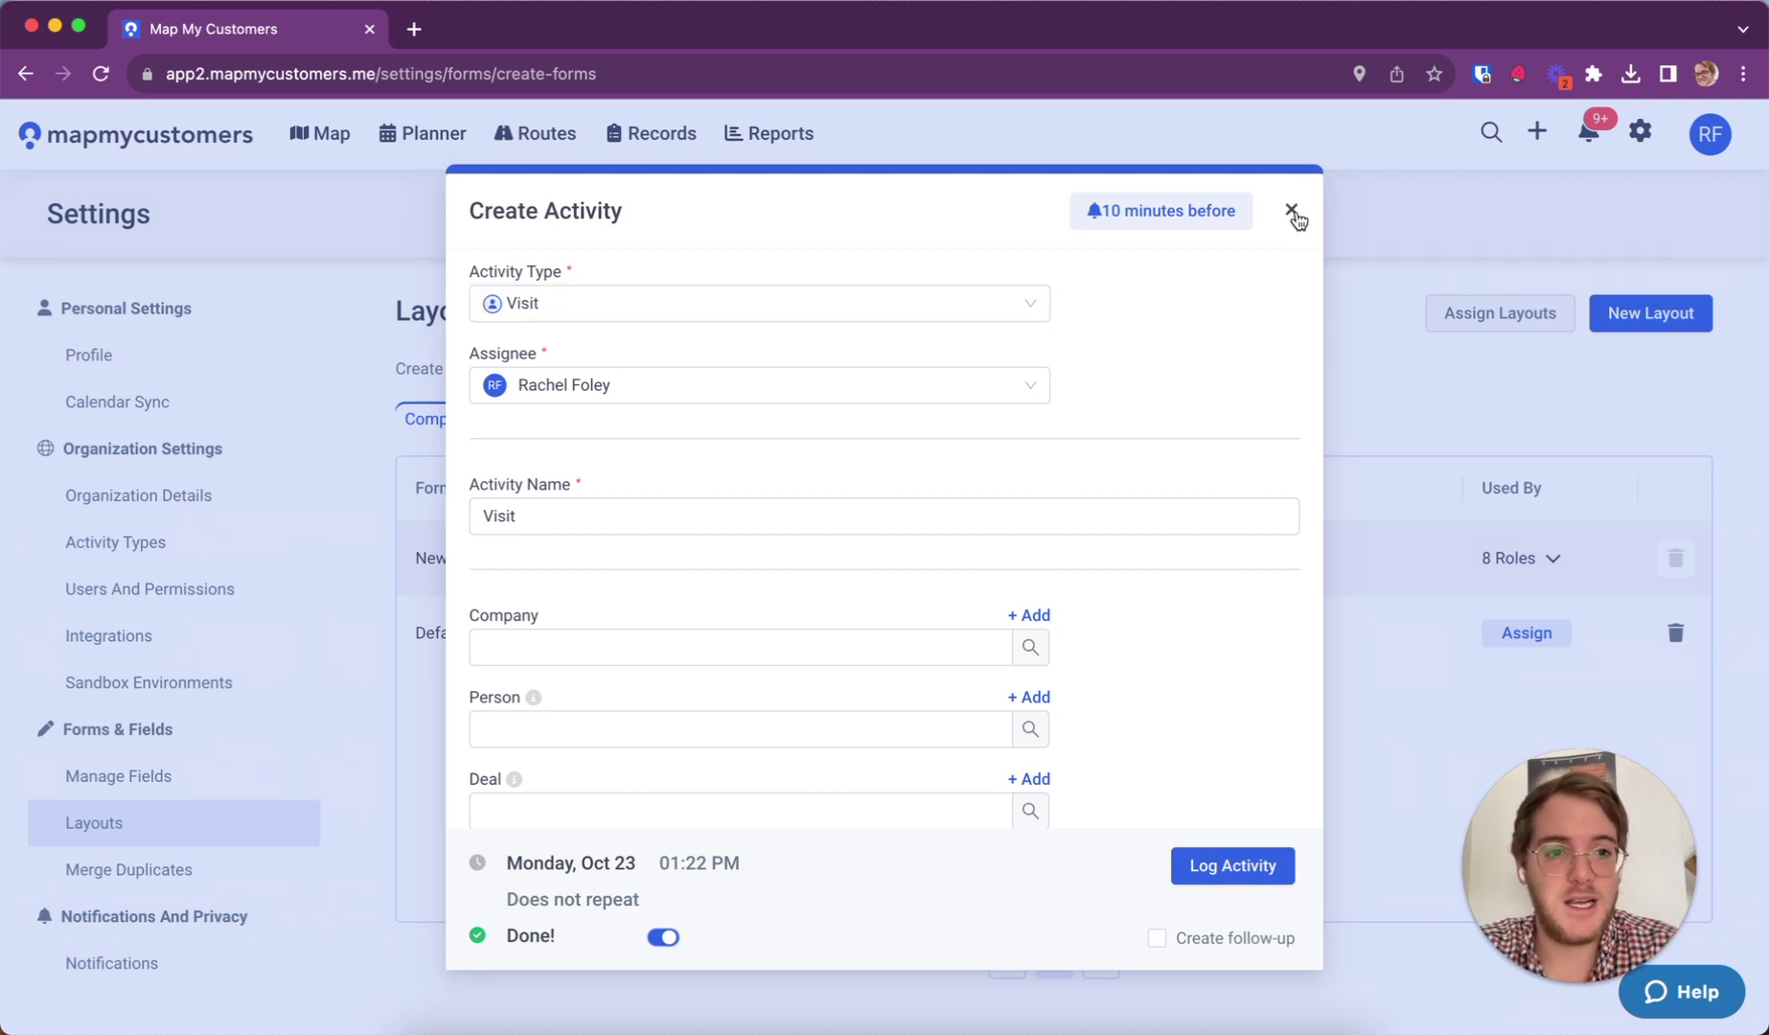
Close the activity form, then open a blank deal form and dismiss it
left_click(1292, 210)
left_click(1538, 133)
left_click(1580, 305)
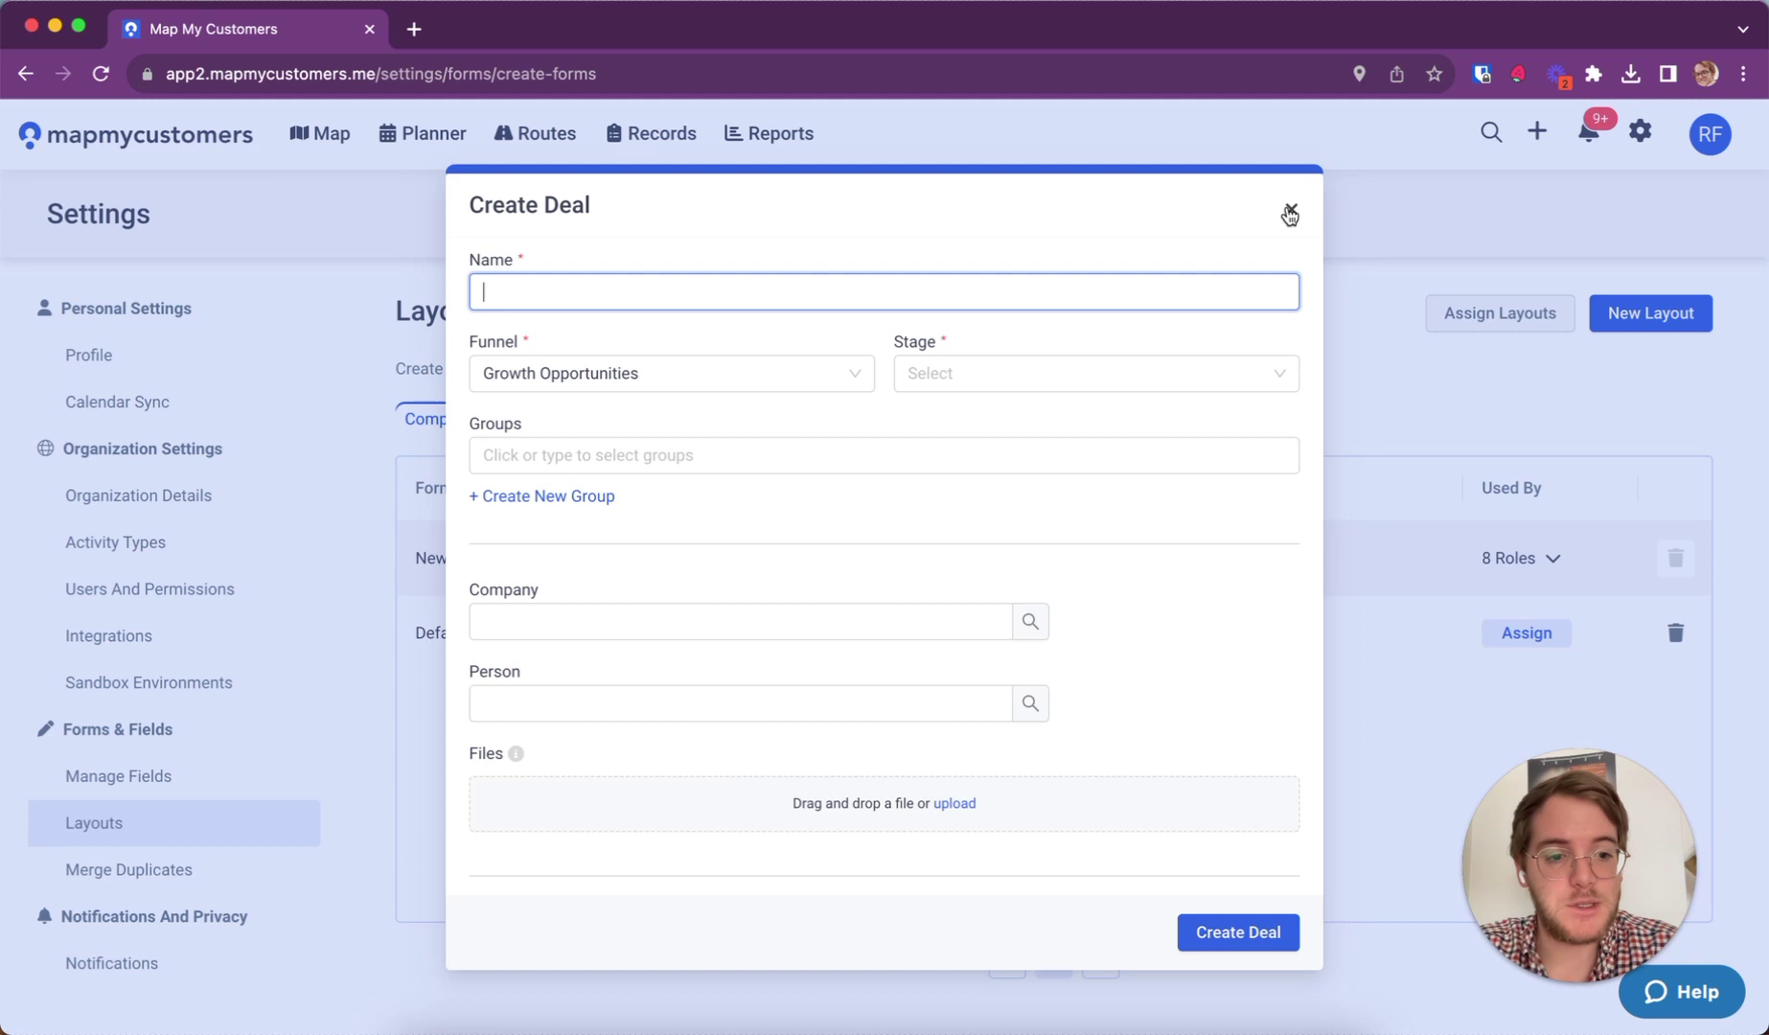
left_click(1290, 212)
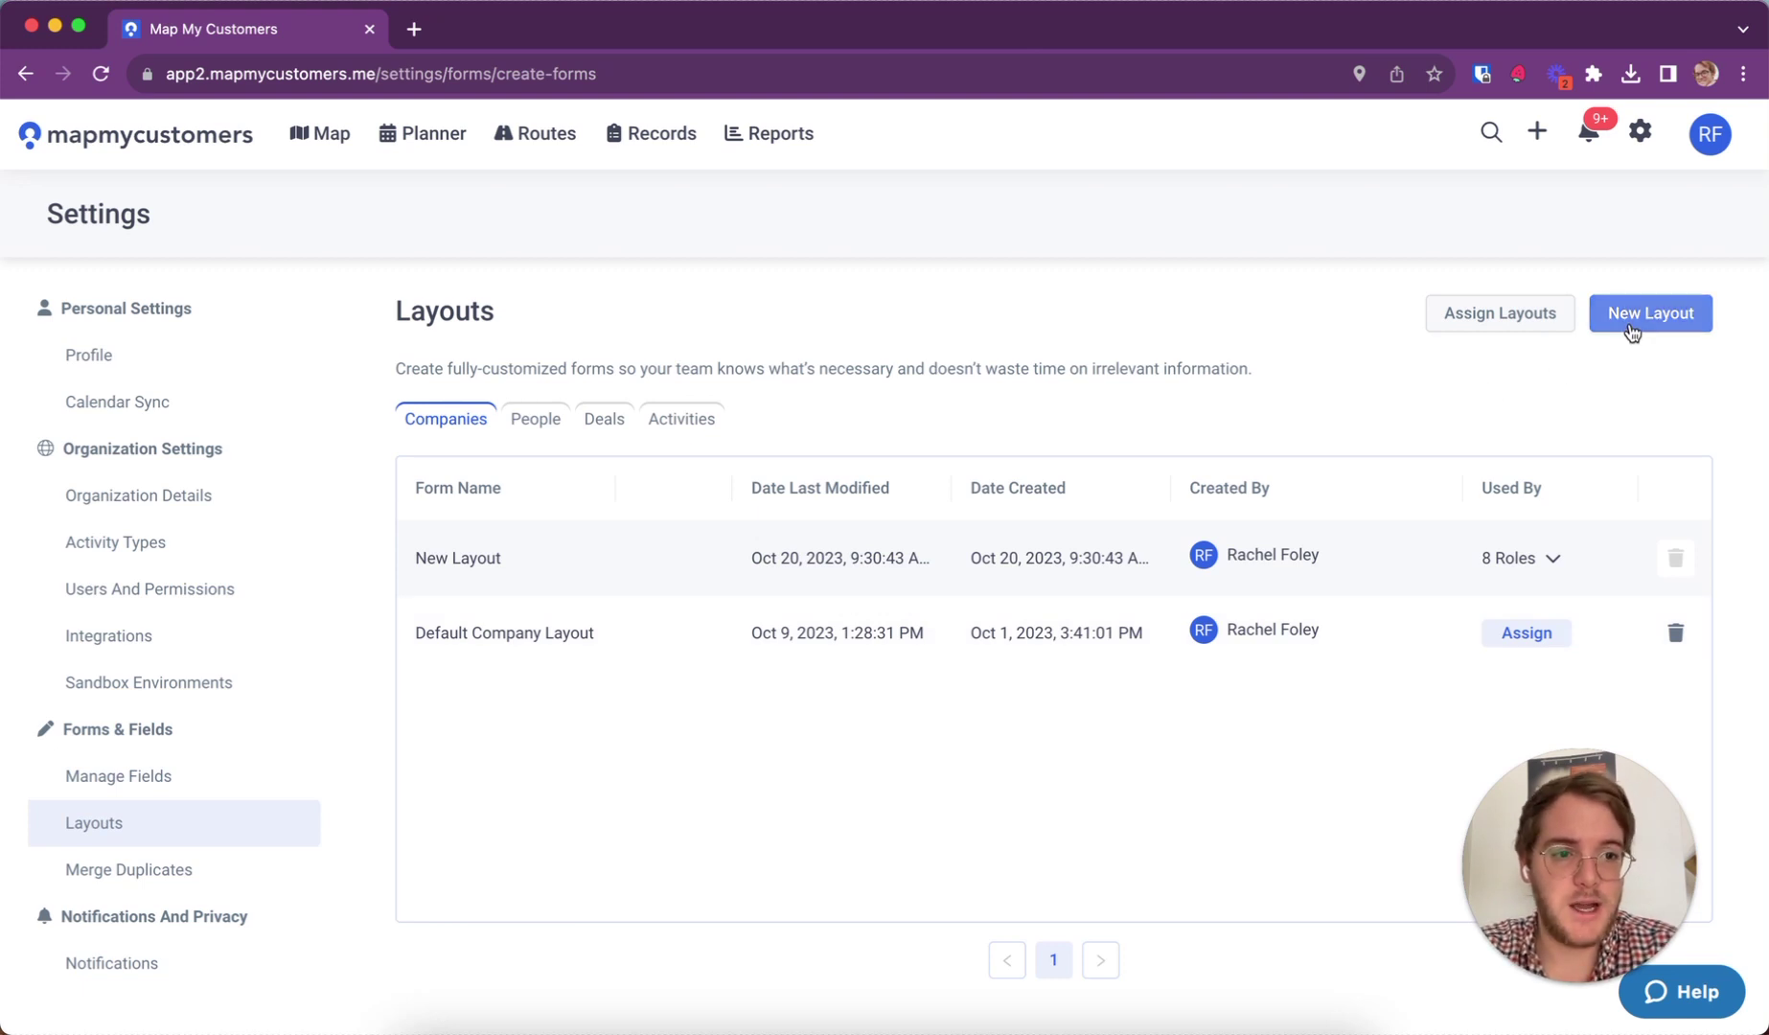
Create a new Companies form layout and rename it 'Rep layout - SE'
left_click(1633, 331)
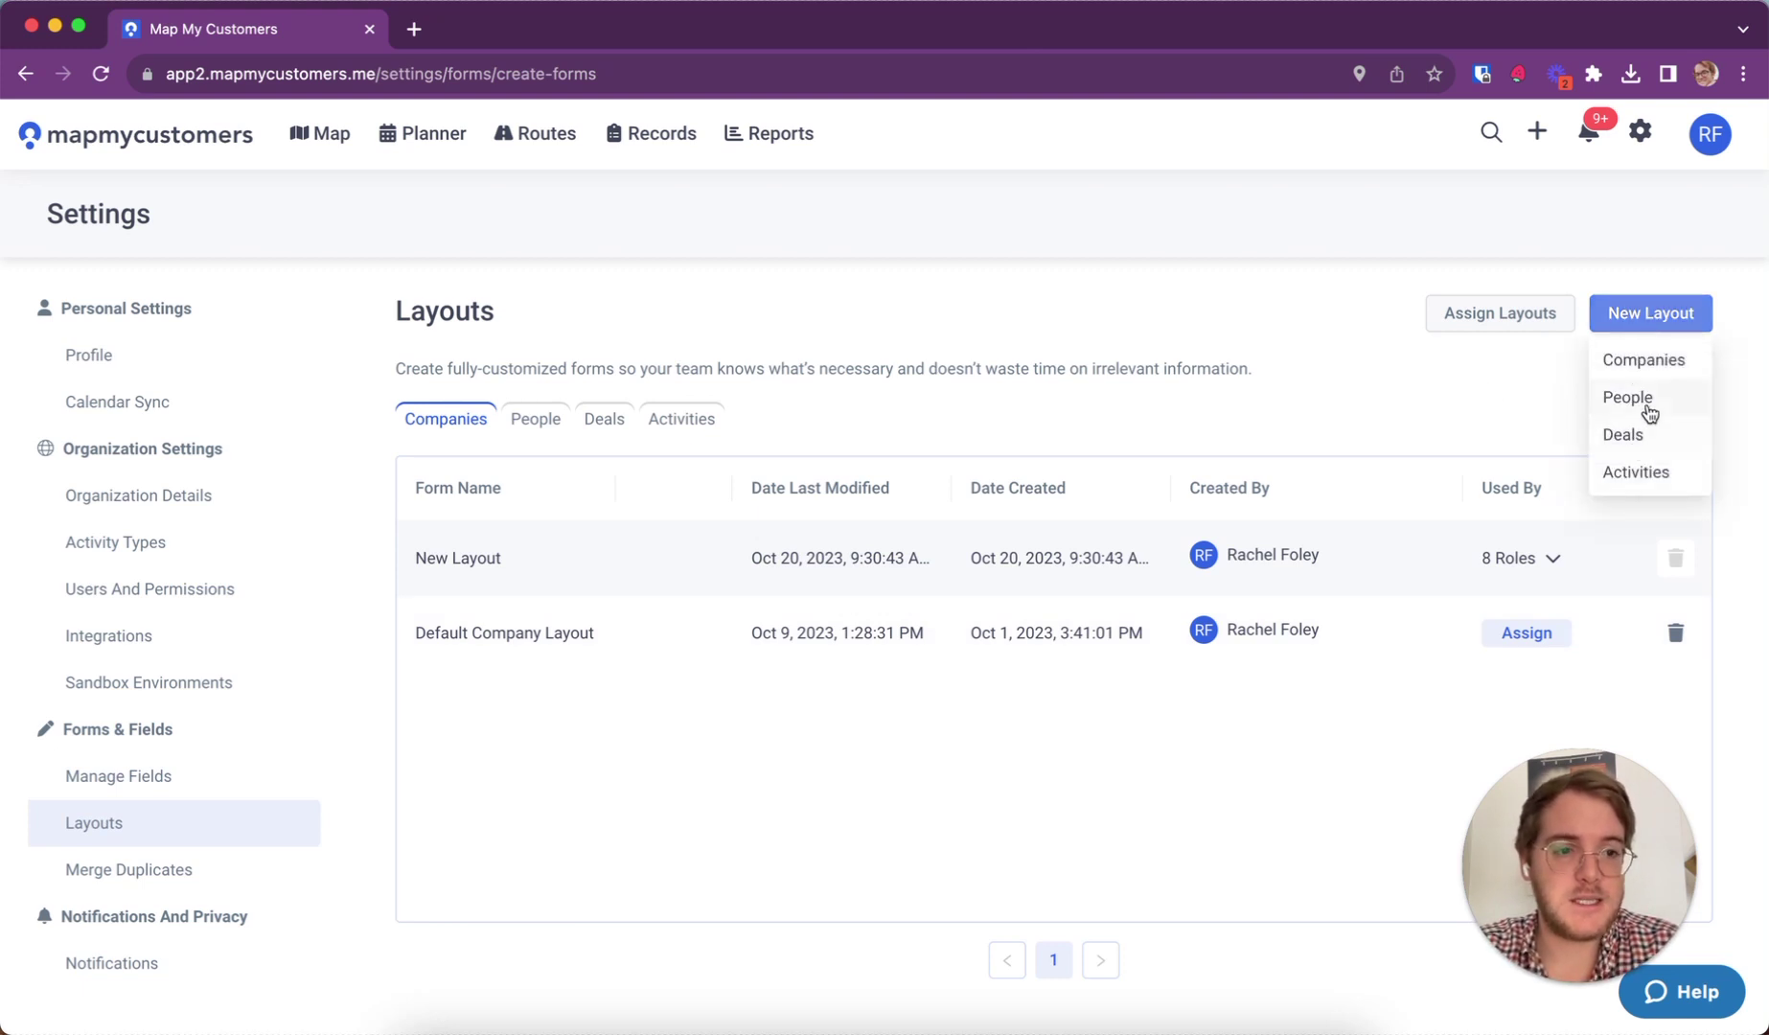
left_click(1635, 364)
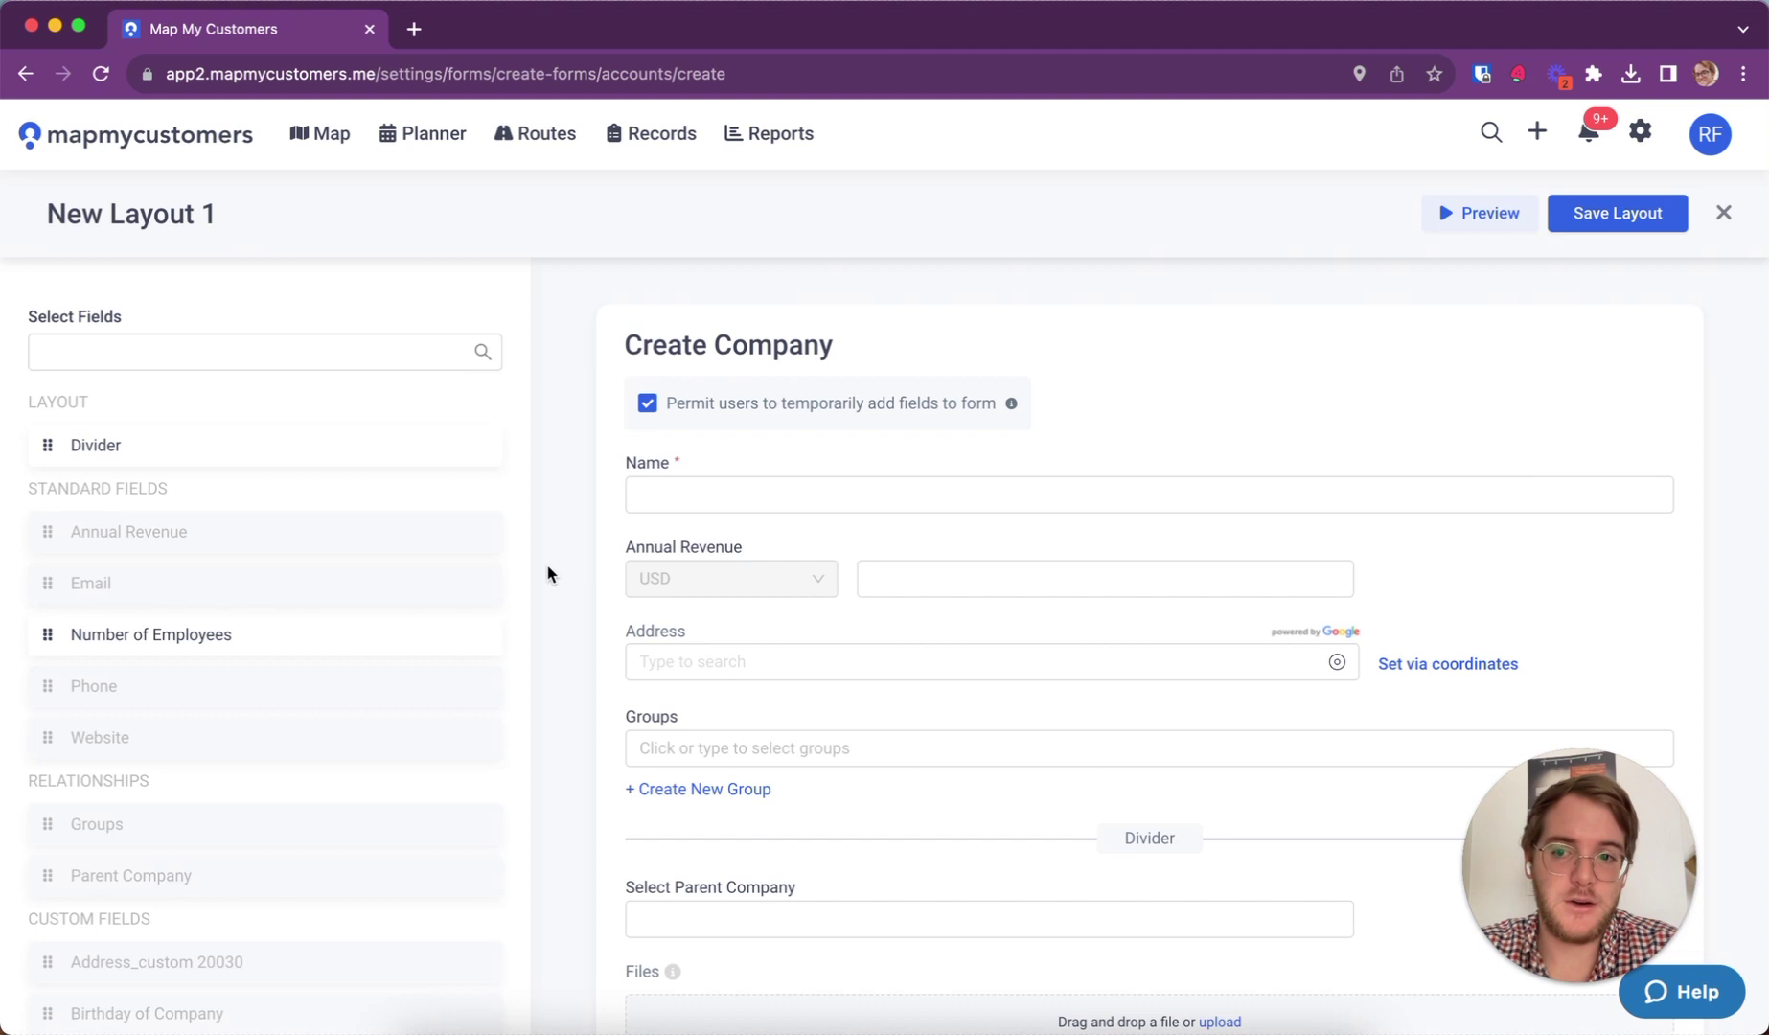
mouse_move(1147, 482)
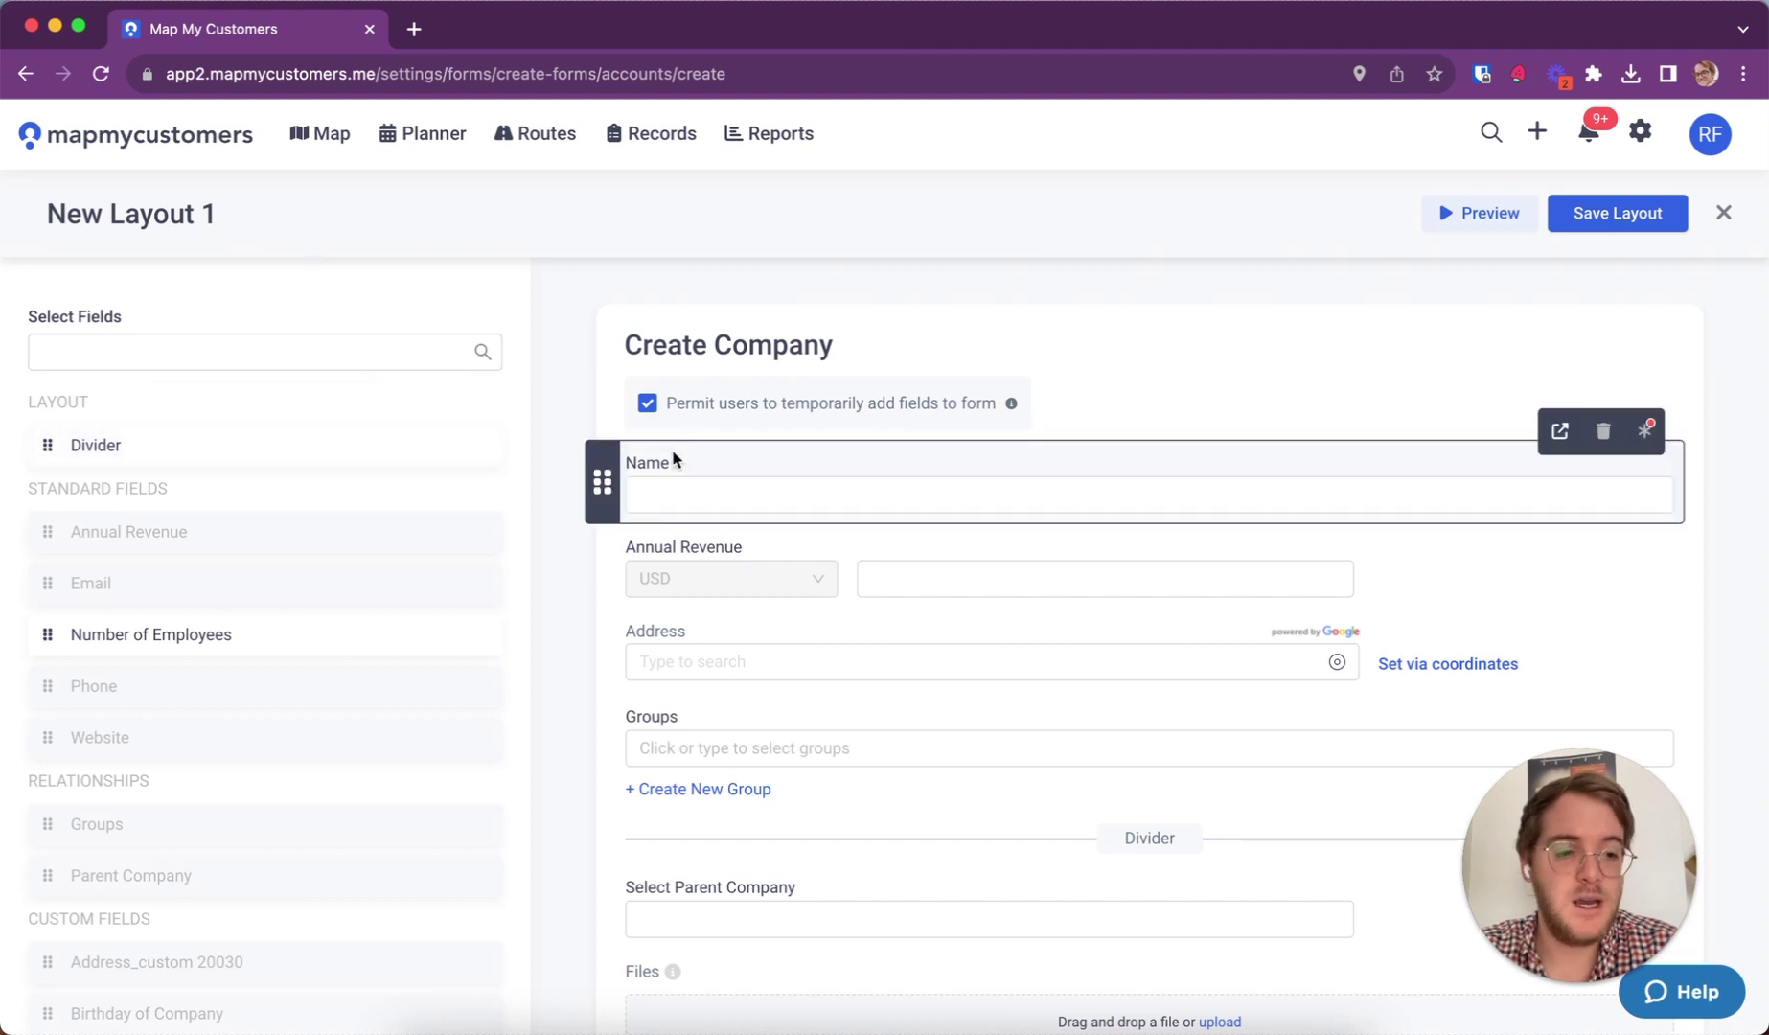
left_click(208, 215)
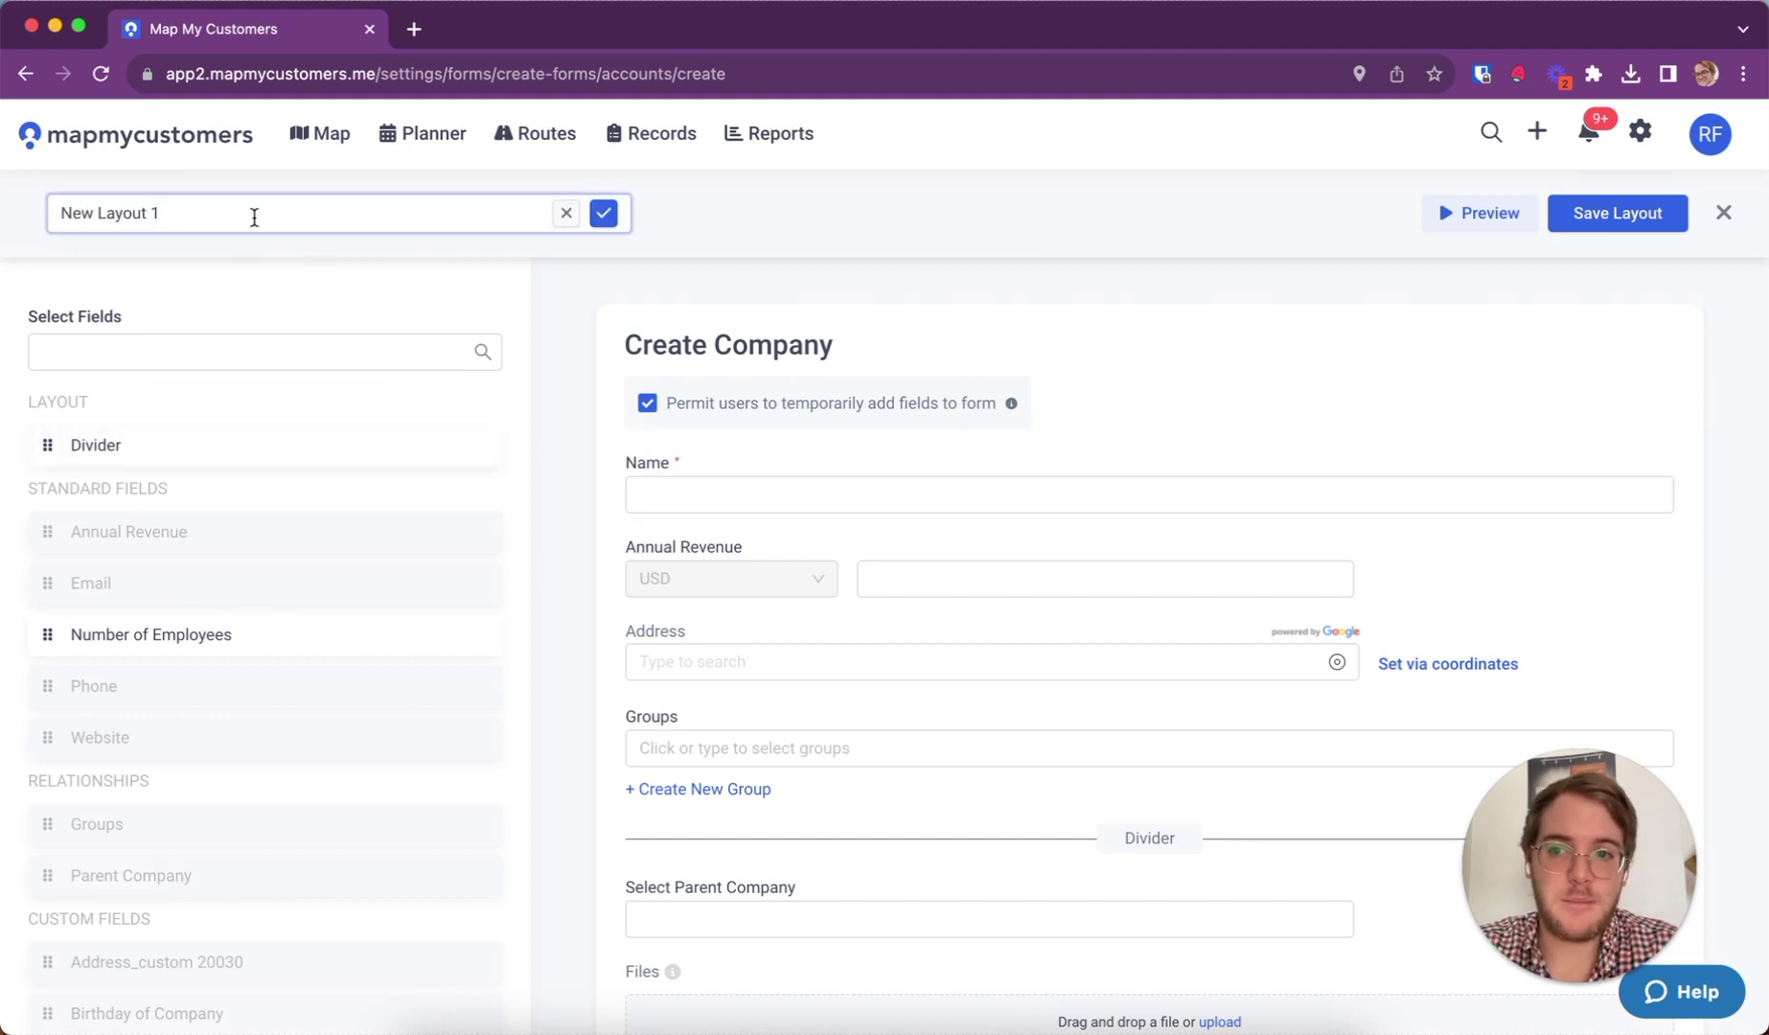
triple_click(254, 218)
type("Matt's la")
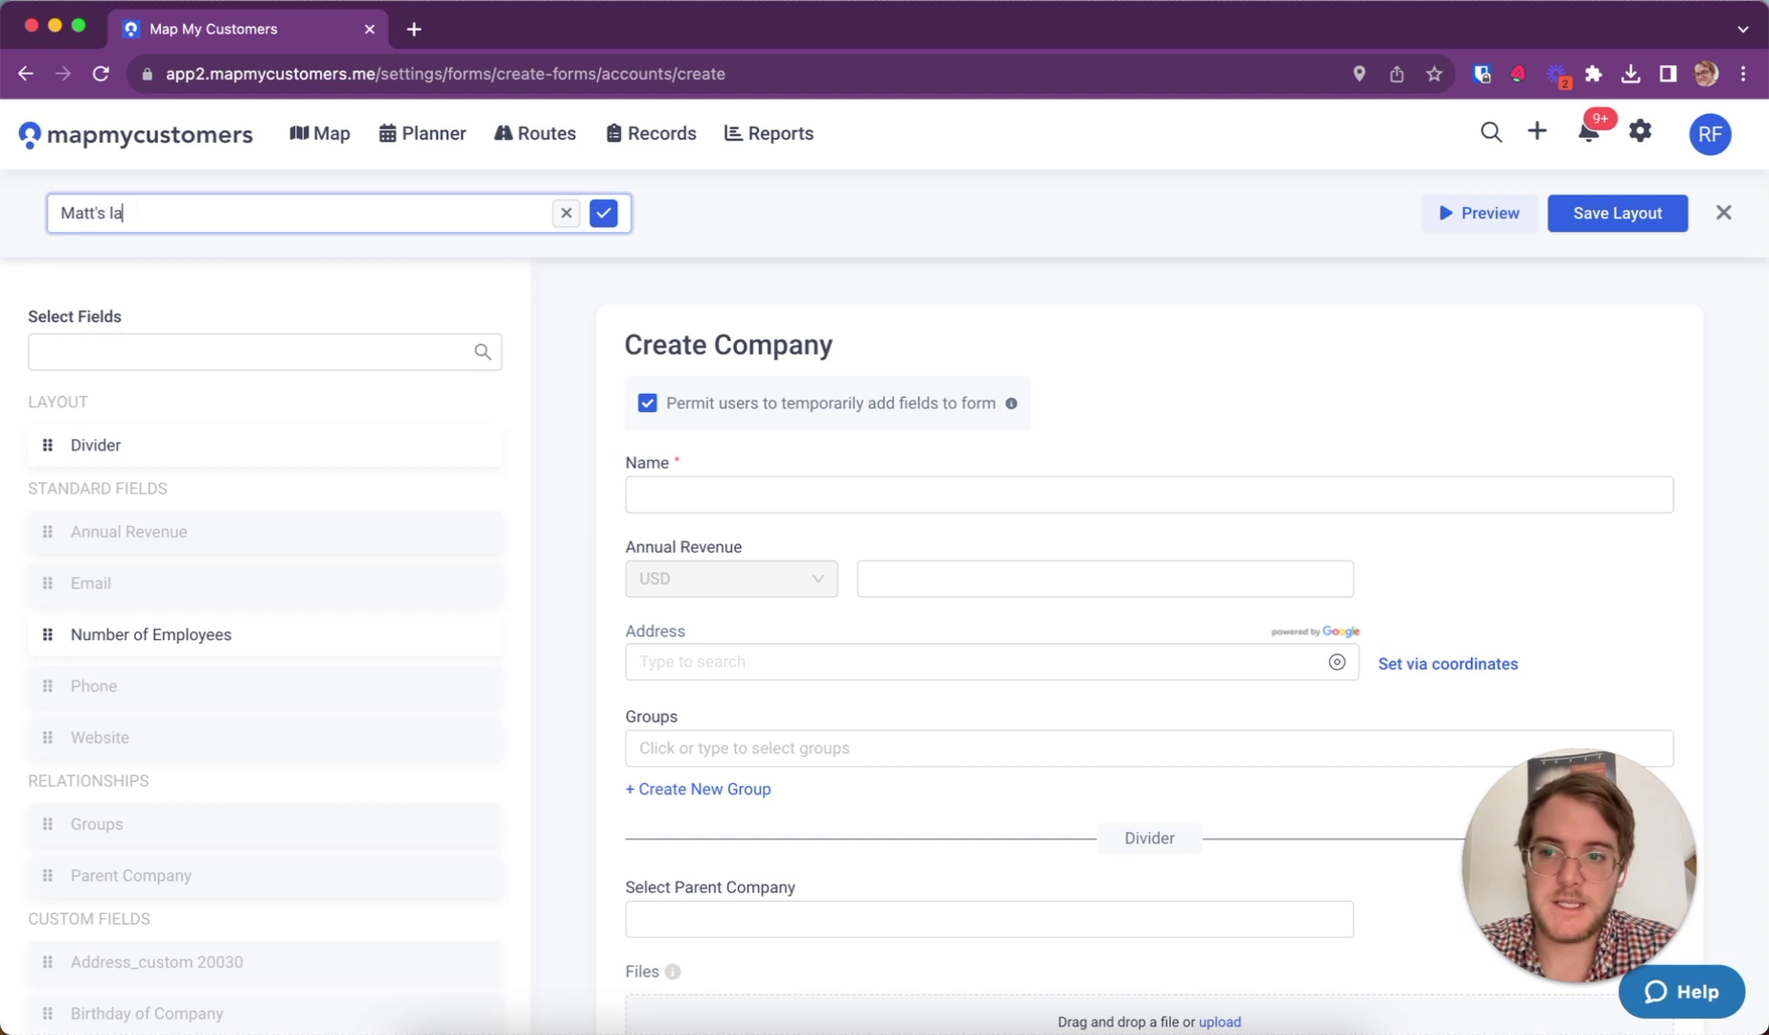
type("yoiut")
key("super+a")
type("Rep")
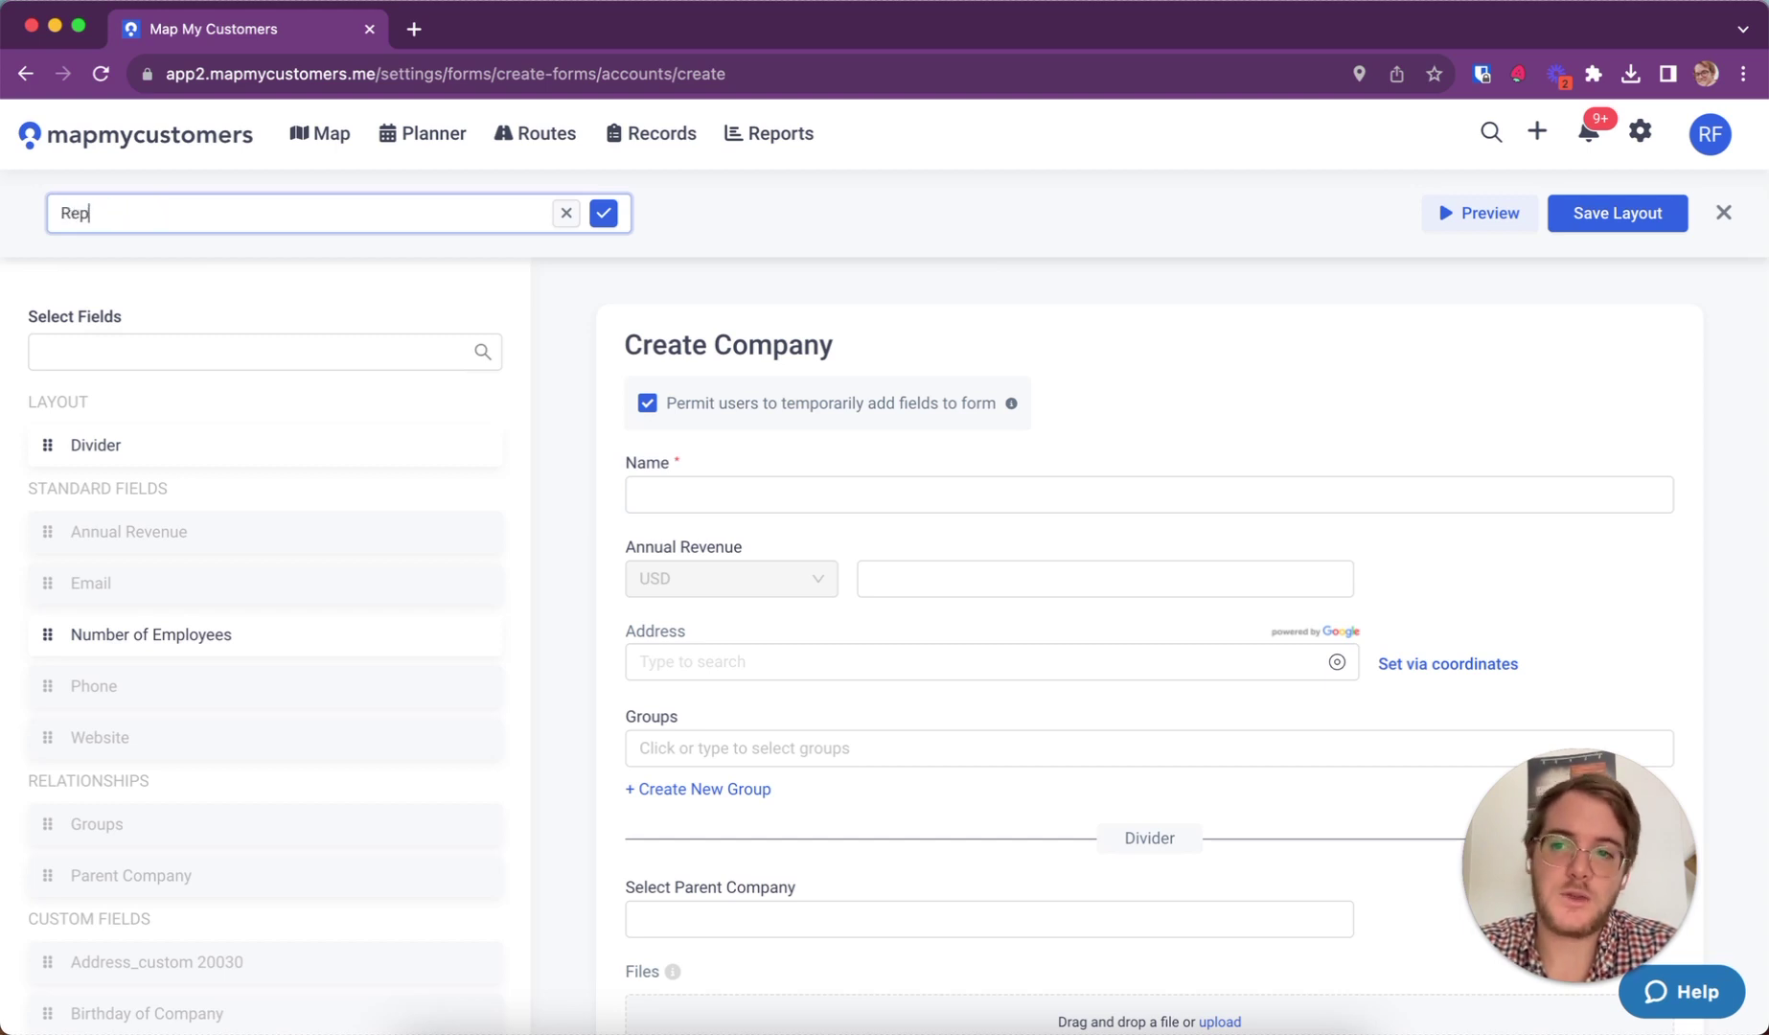
type(" layout - SE")
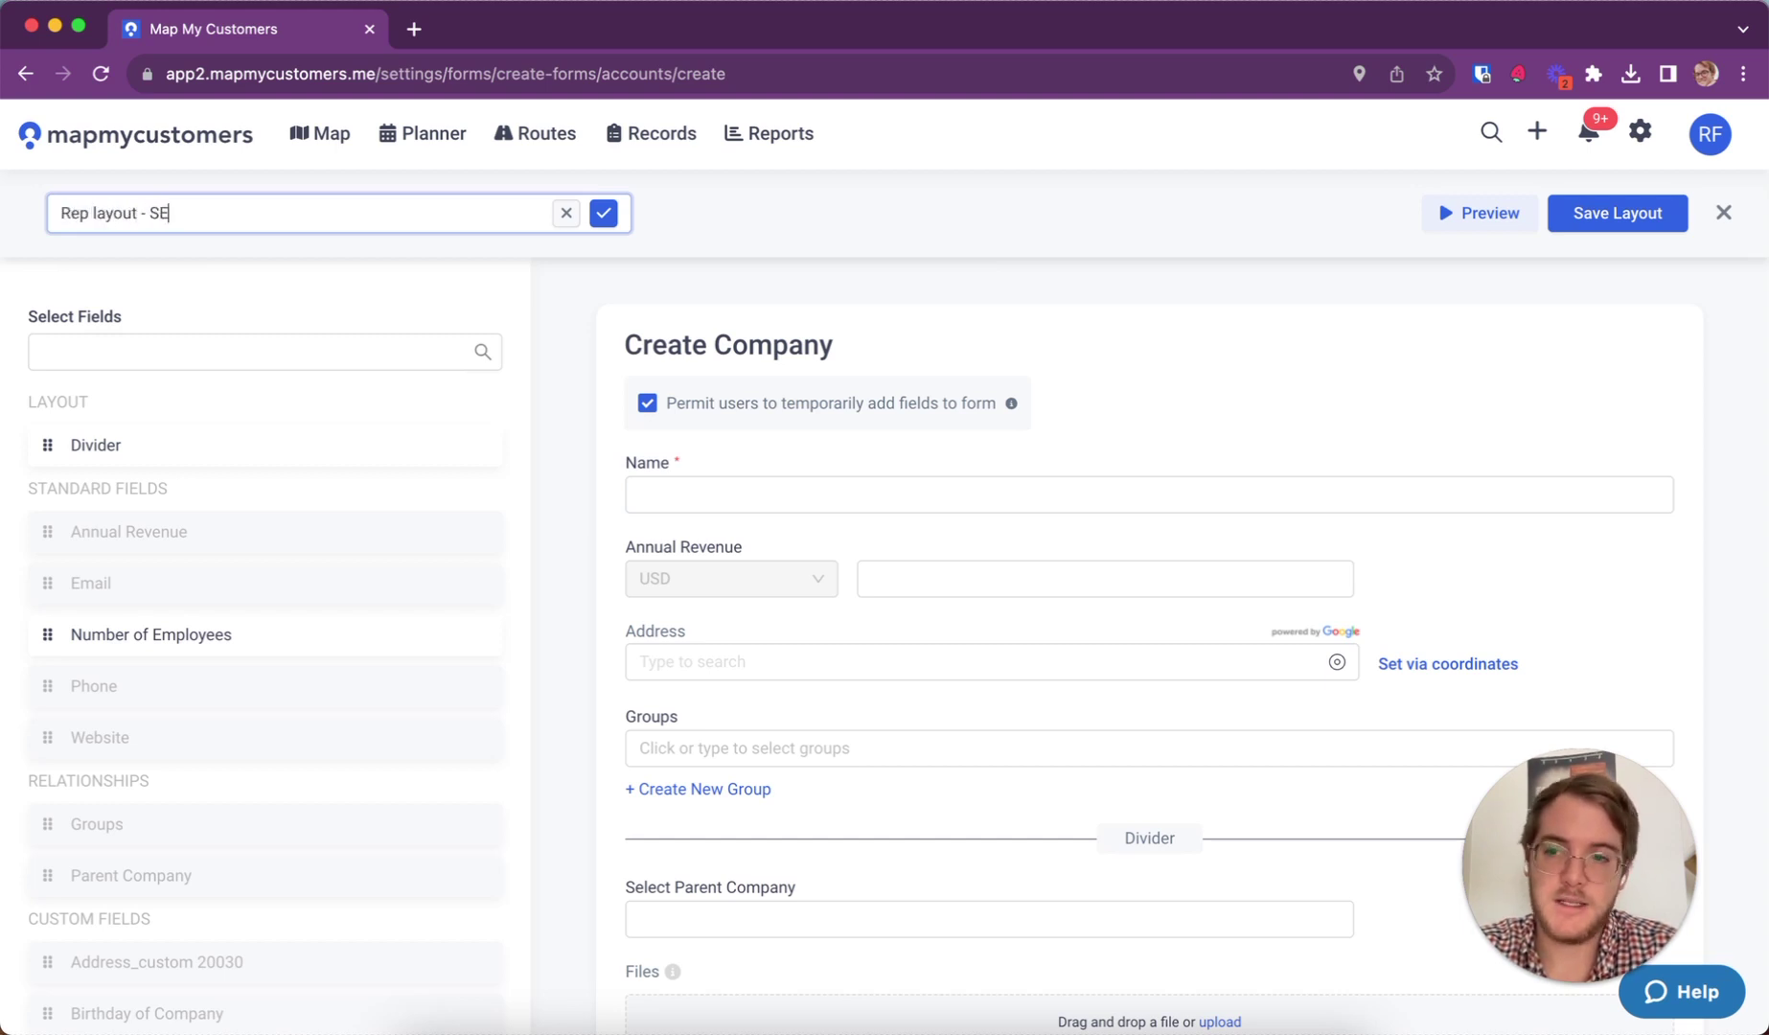
Confirm the 'Rep layout - SE' name and remove the Website and Phone fields
left_click(603, 212)
scroll(429, 543, "down", 2)
scroll(428, 544, "down", 1)
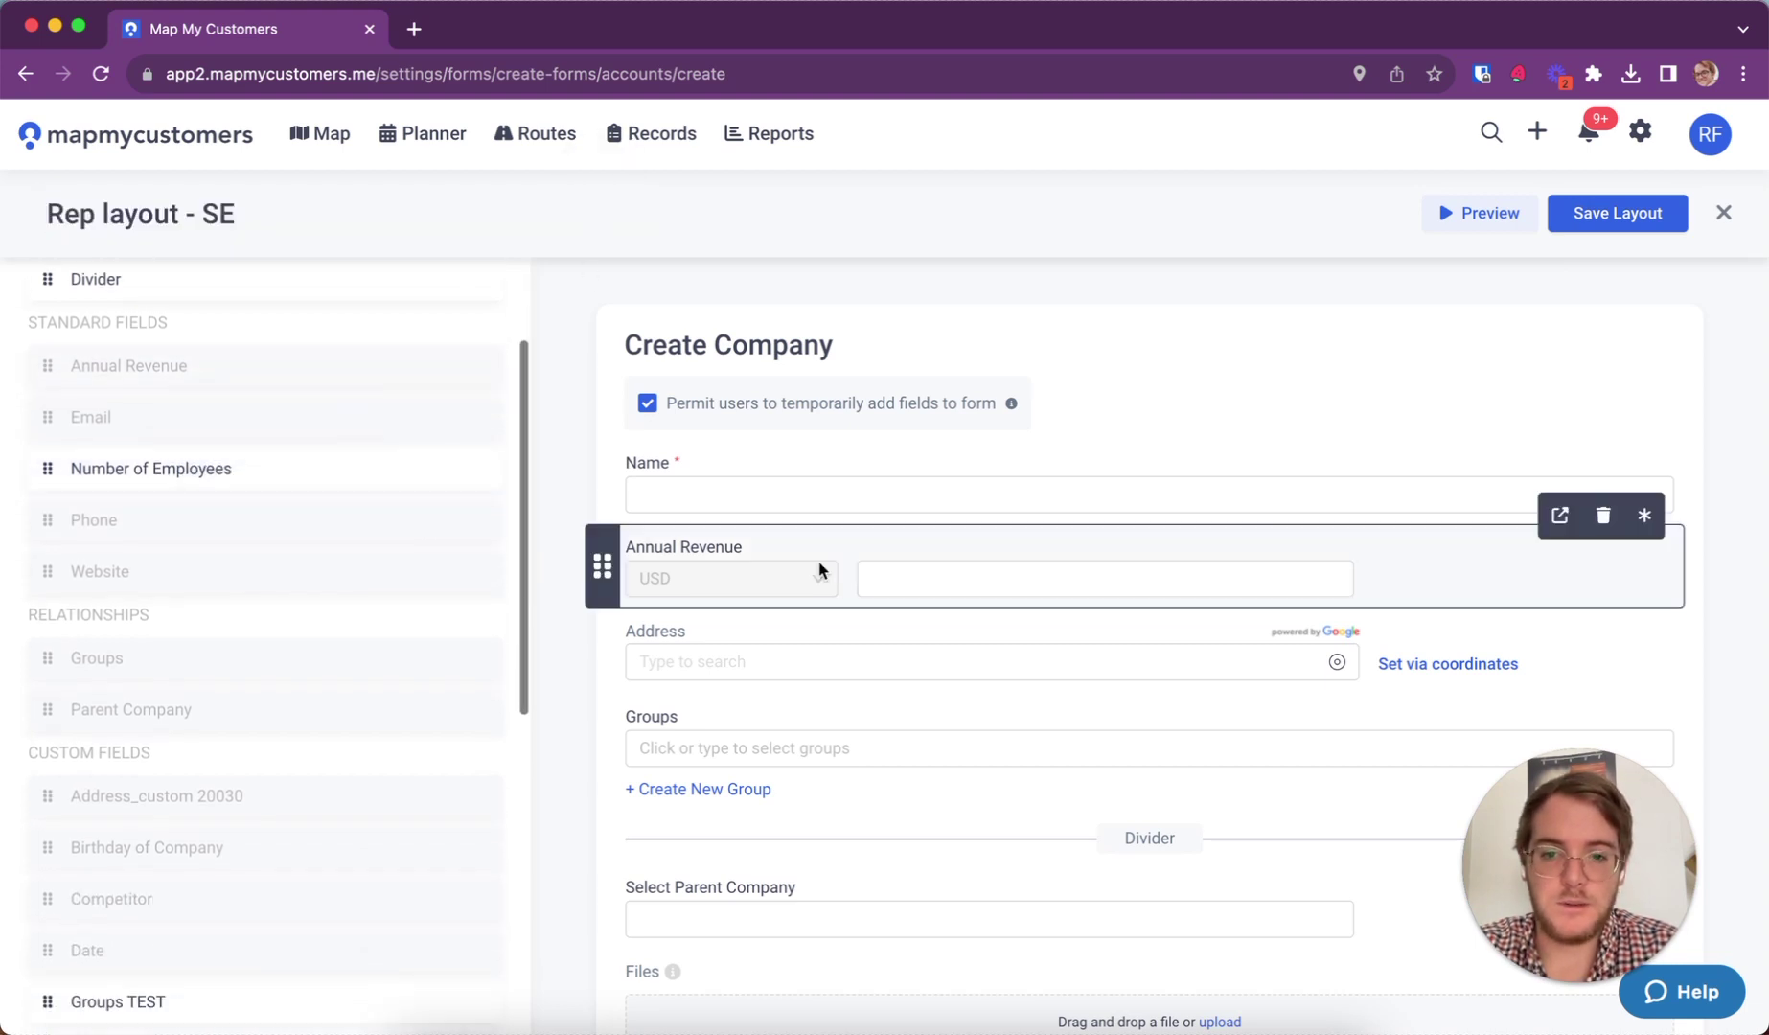
scroll(817, 573, "down", 5)
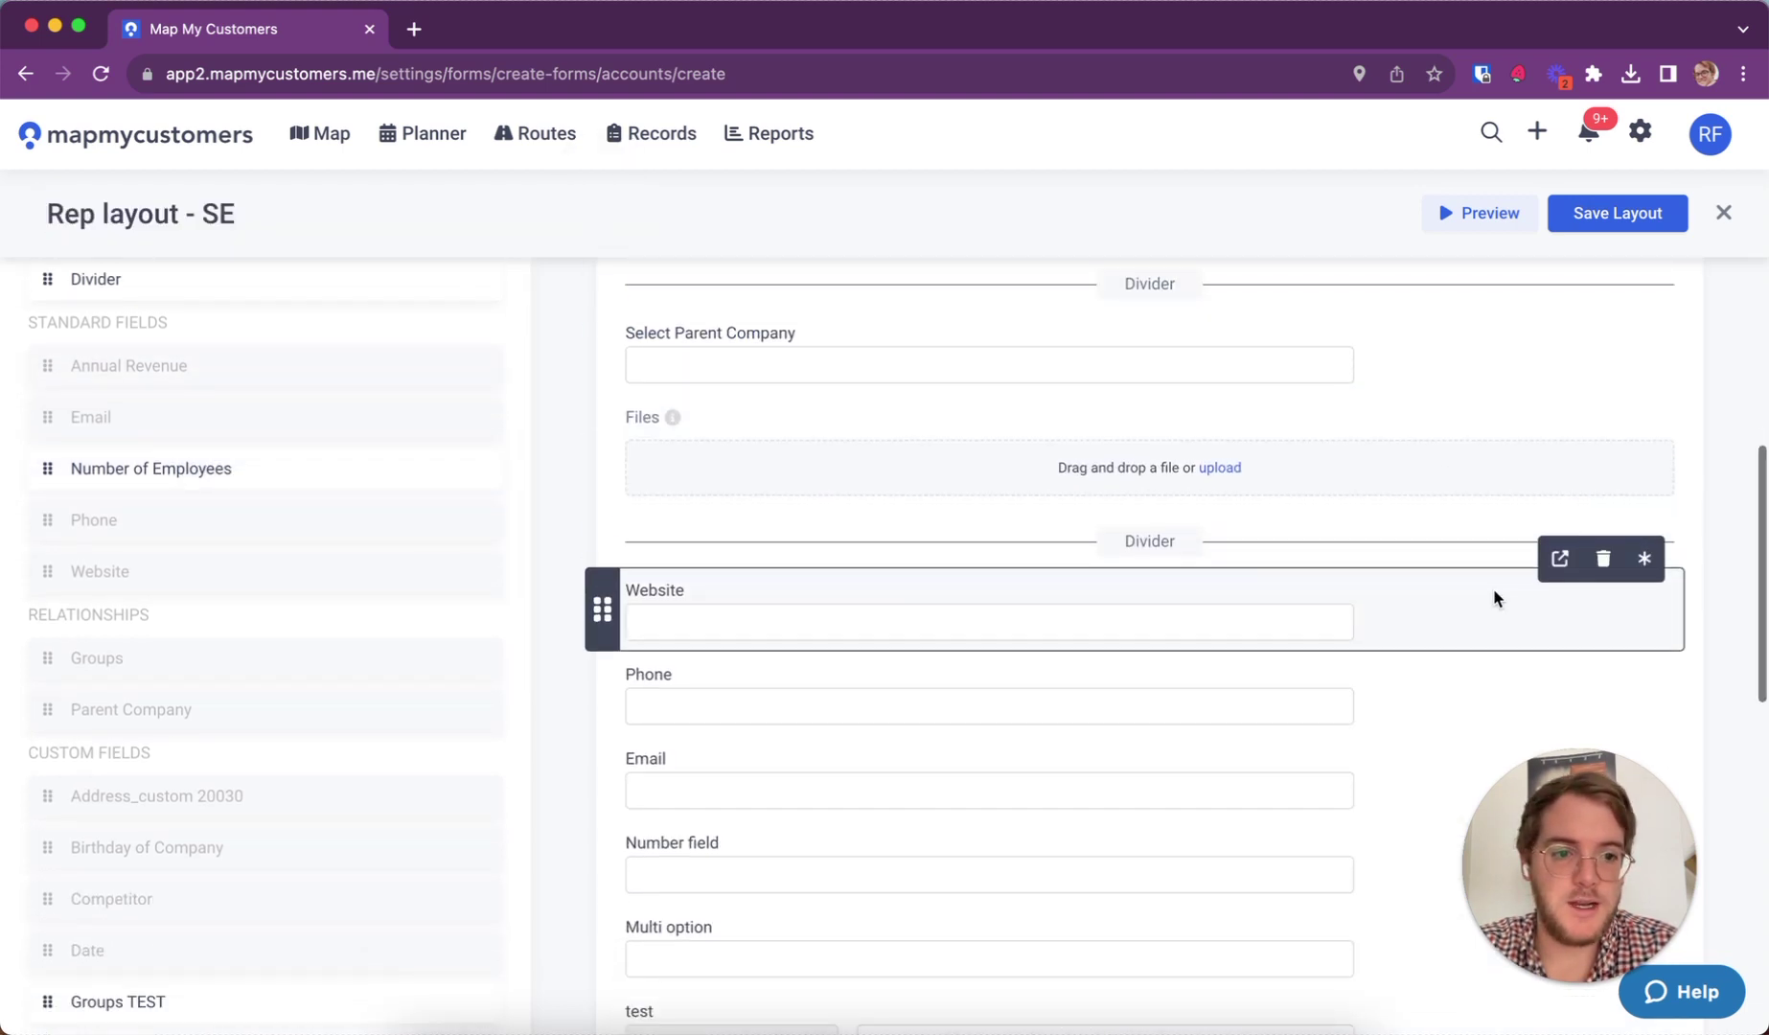
left_click(1603, 558)
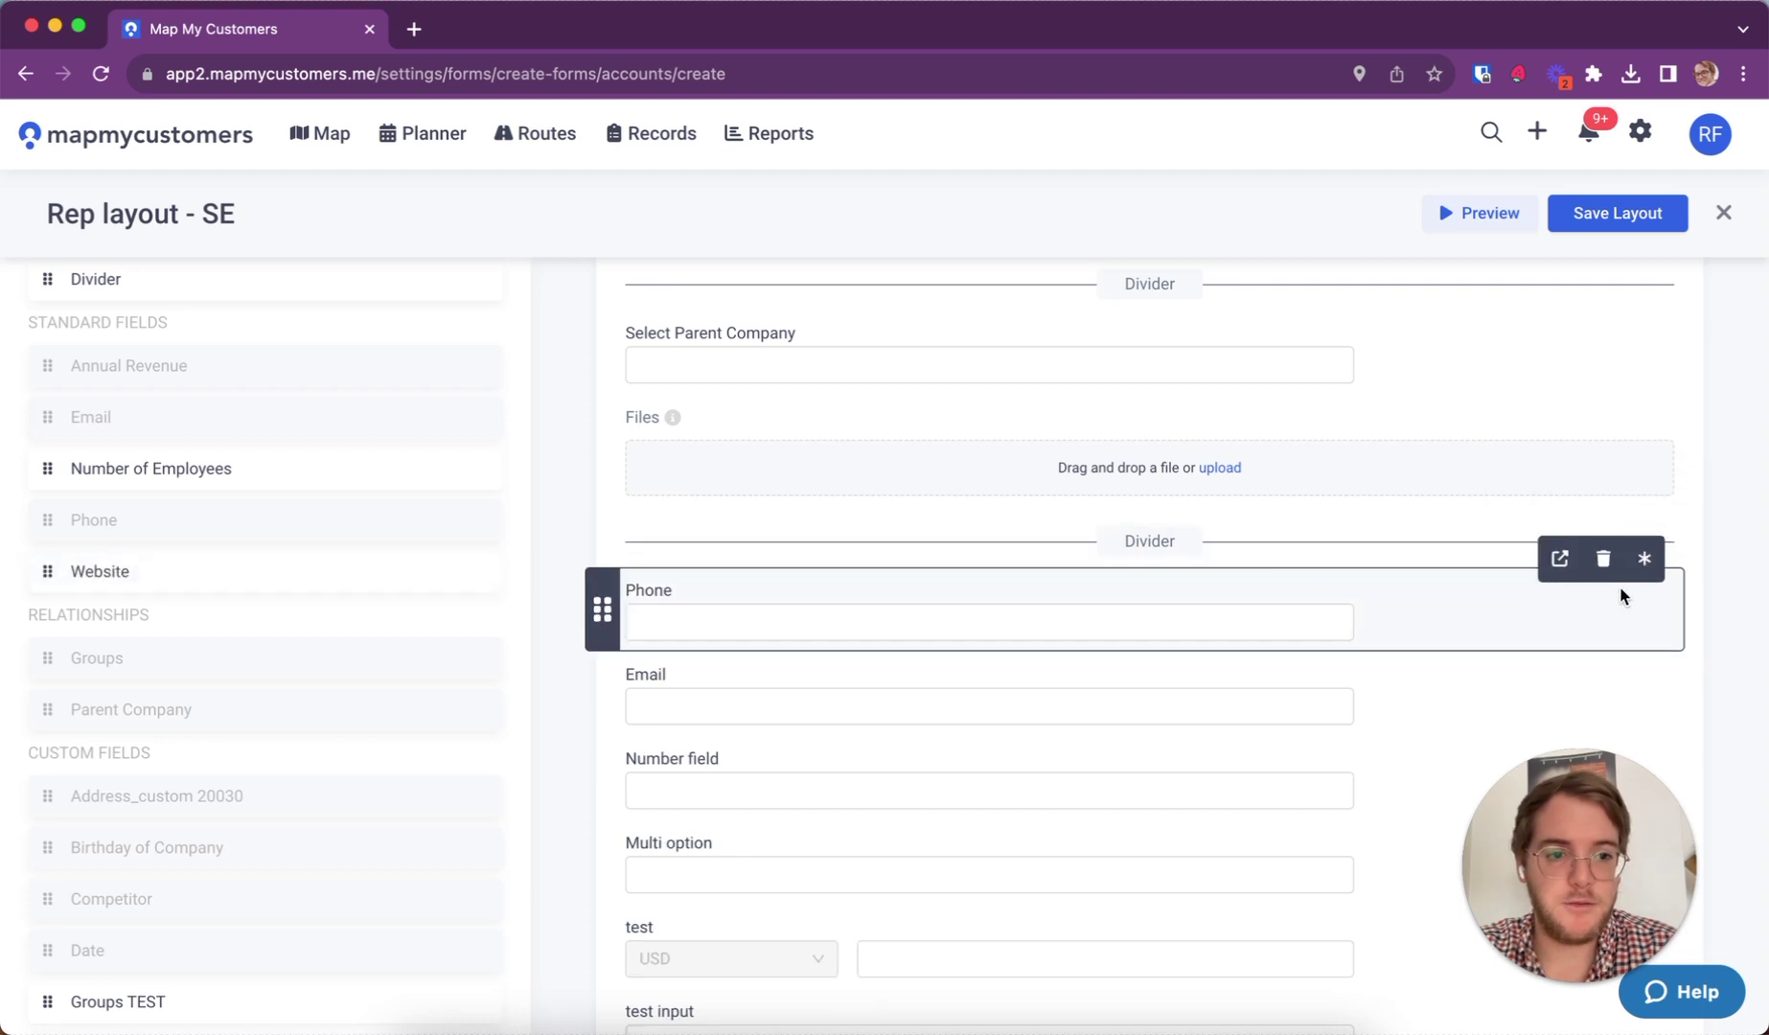
left_click(1603, 558)
Put Website below Email, Address_custom 20030 below Competitor, and make Competitor required
left_click_drag(179, 574, 884, 667)
scroll(656, 554, "down", 5)
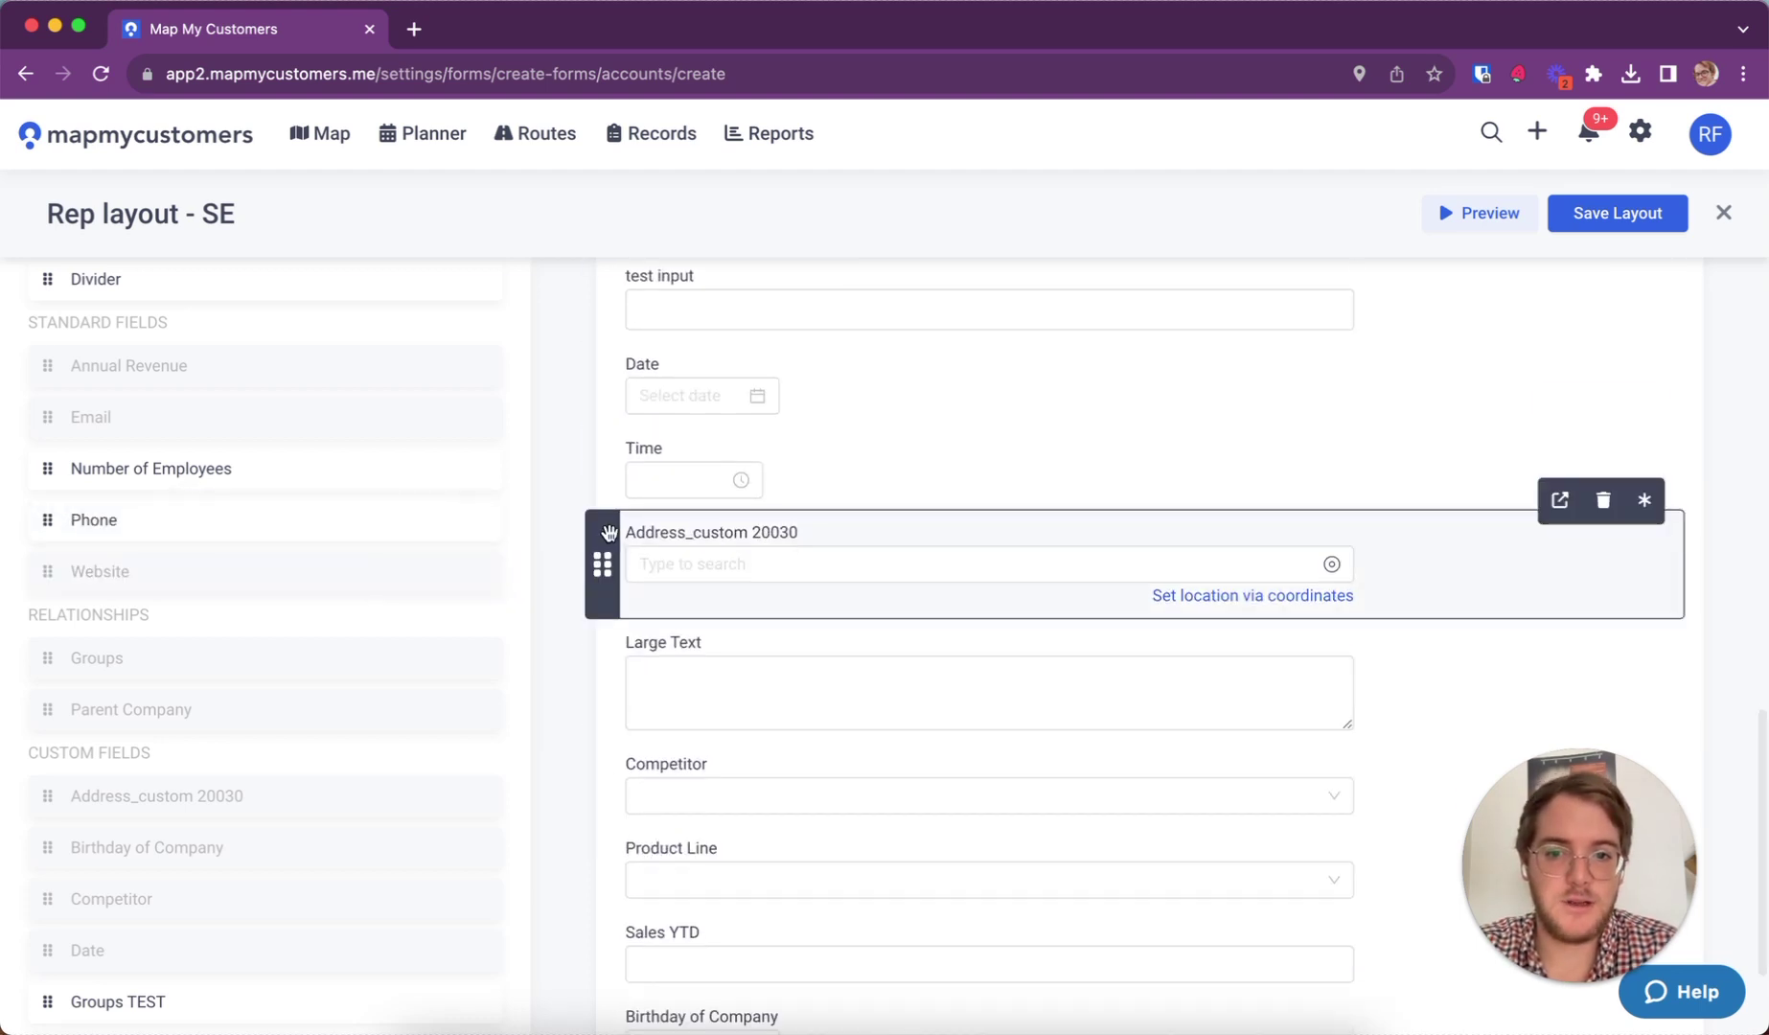
left_click_drag(603, 564, 628, 837)
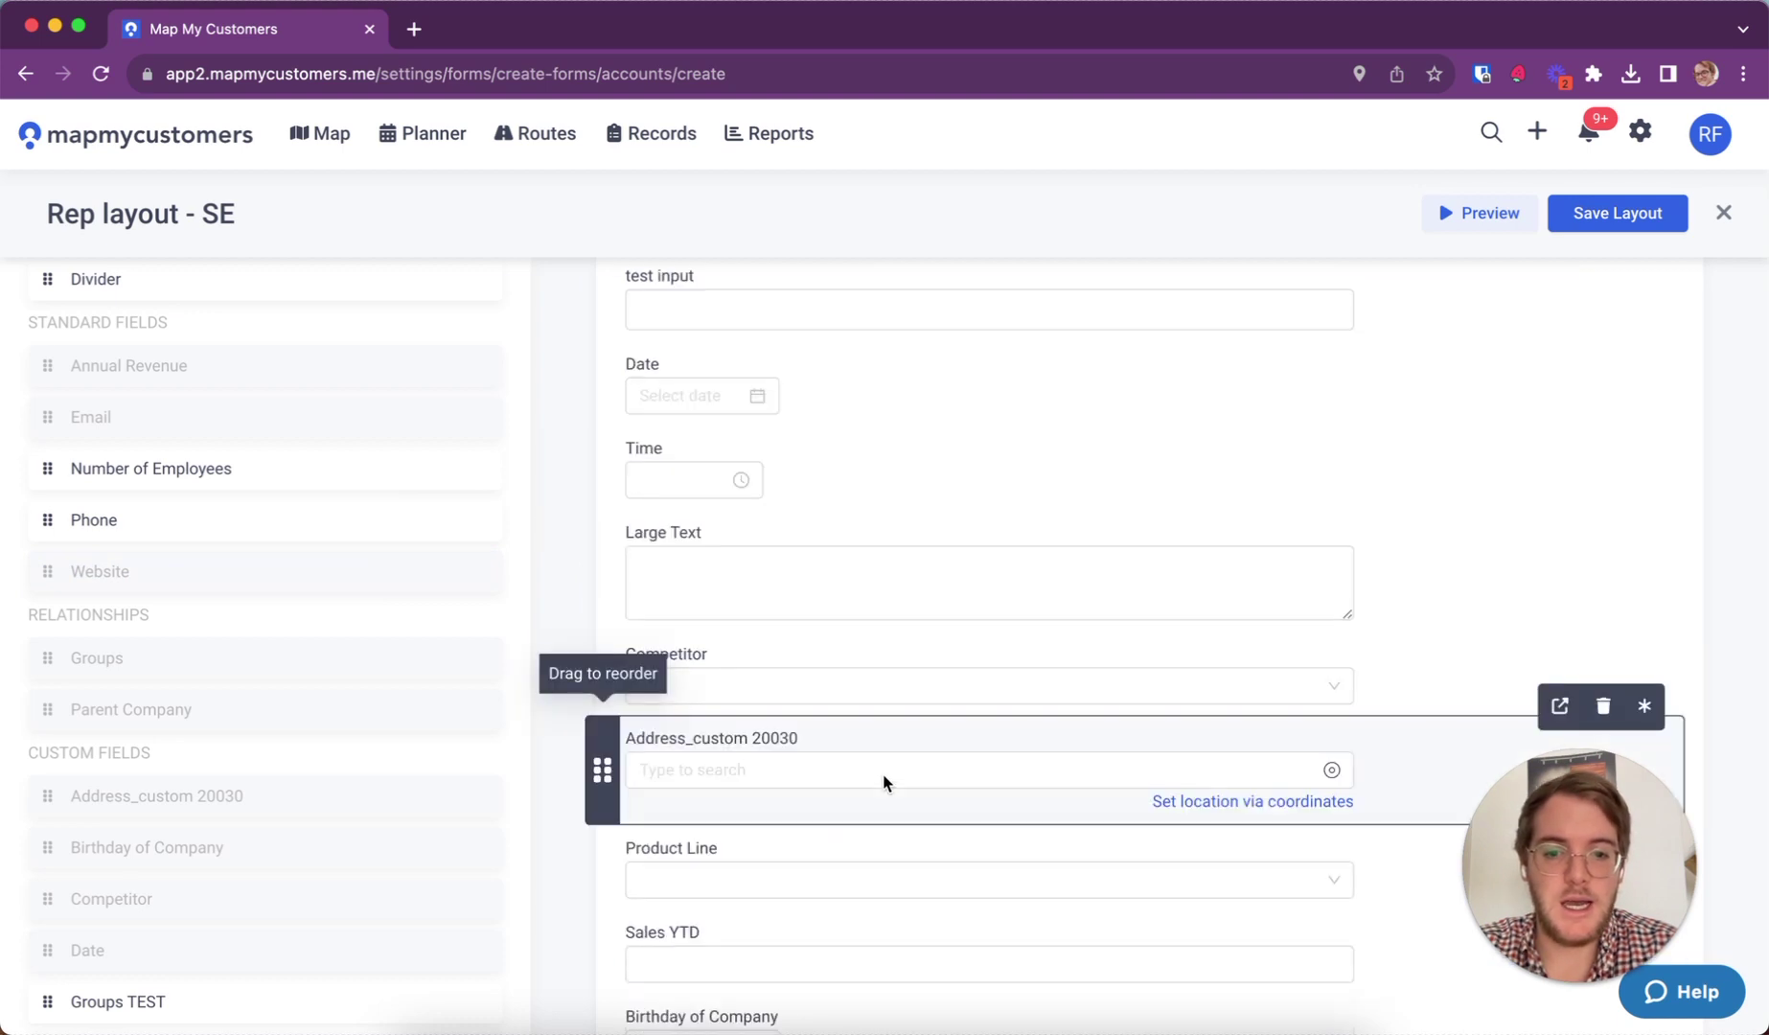
scroll(1447, 503, "down", 2)
left_click(1645, 459)
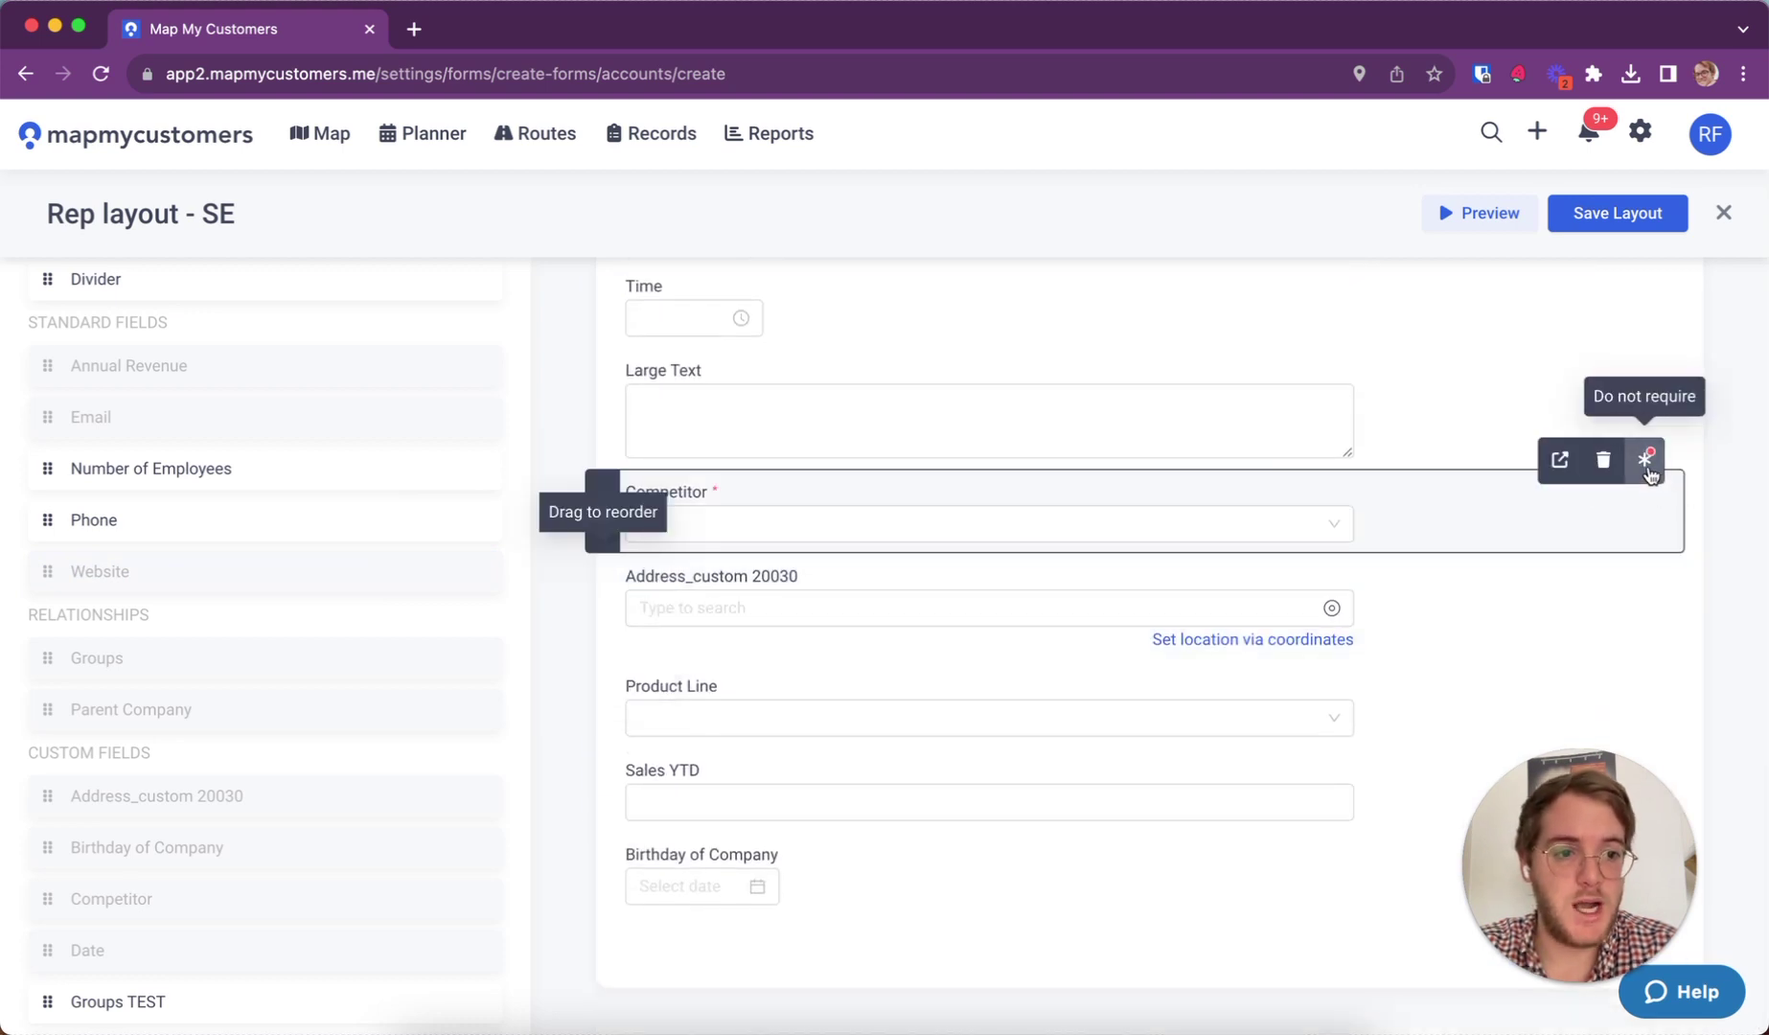
mouse_move(1644, 654)
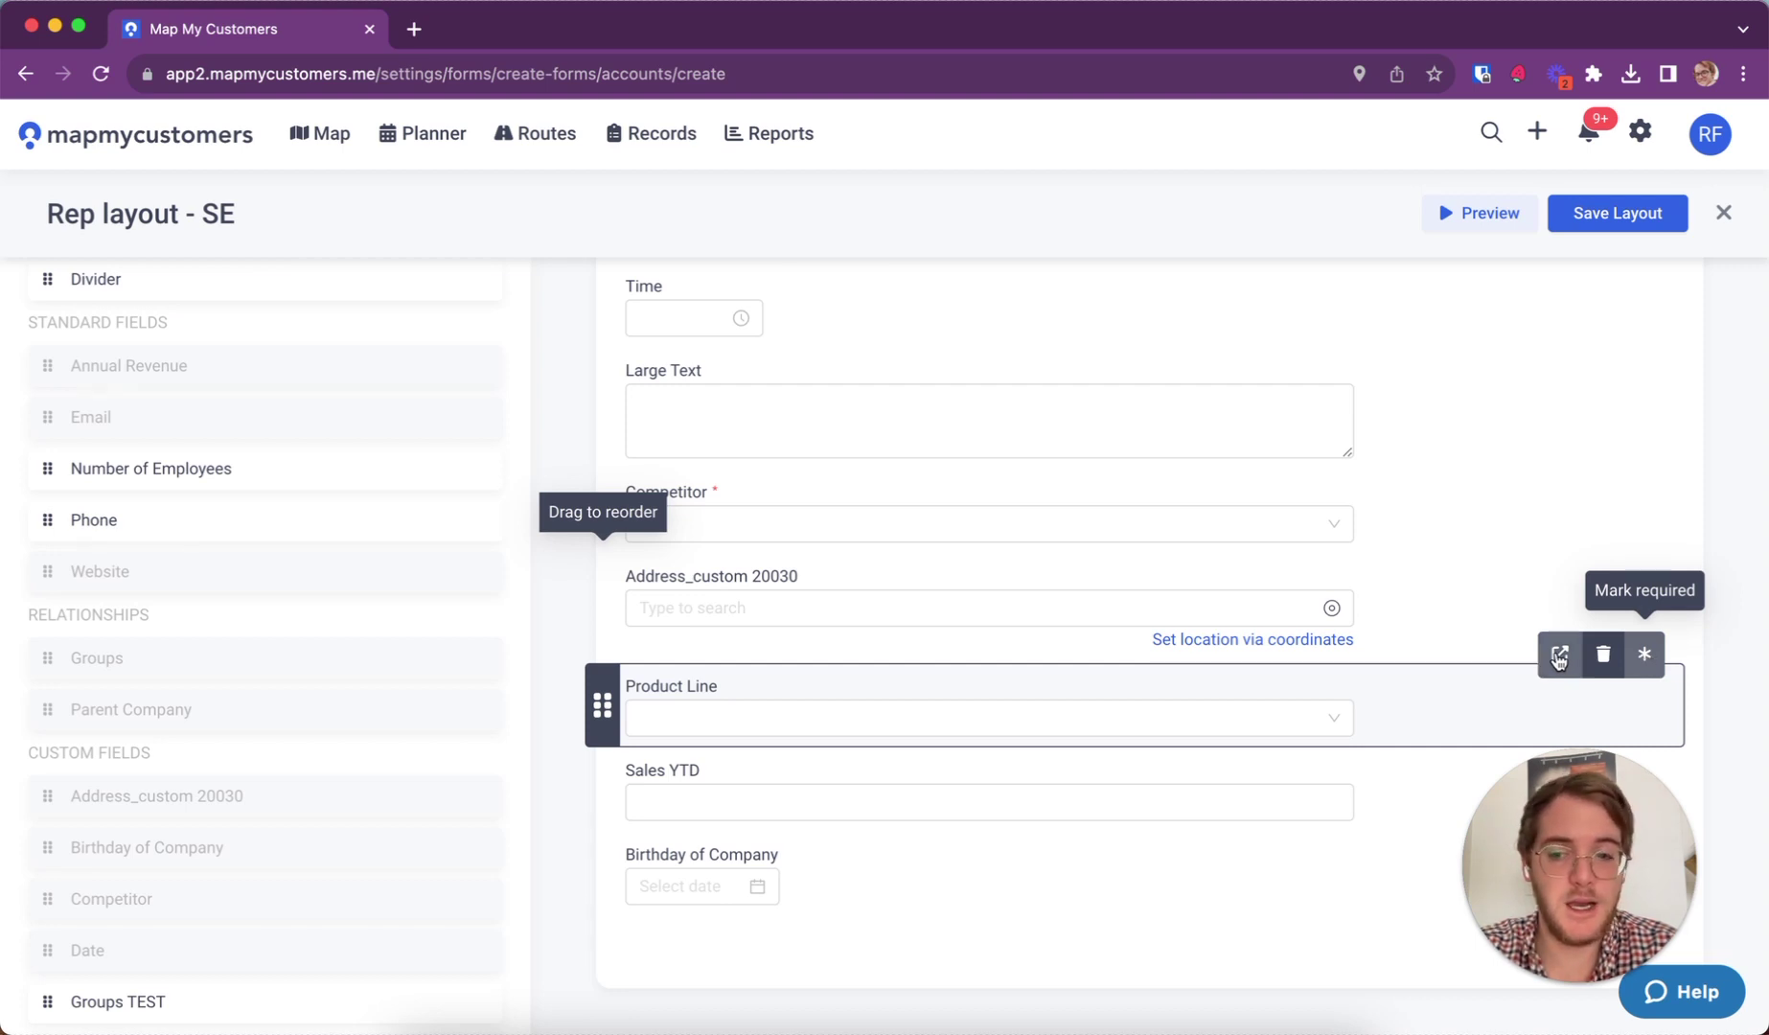
scroll(404, 743, "down", 5)
scroll(404, 743, "down", 2)
scroll(296, 455, "up", 1)
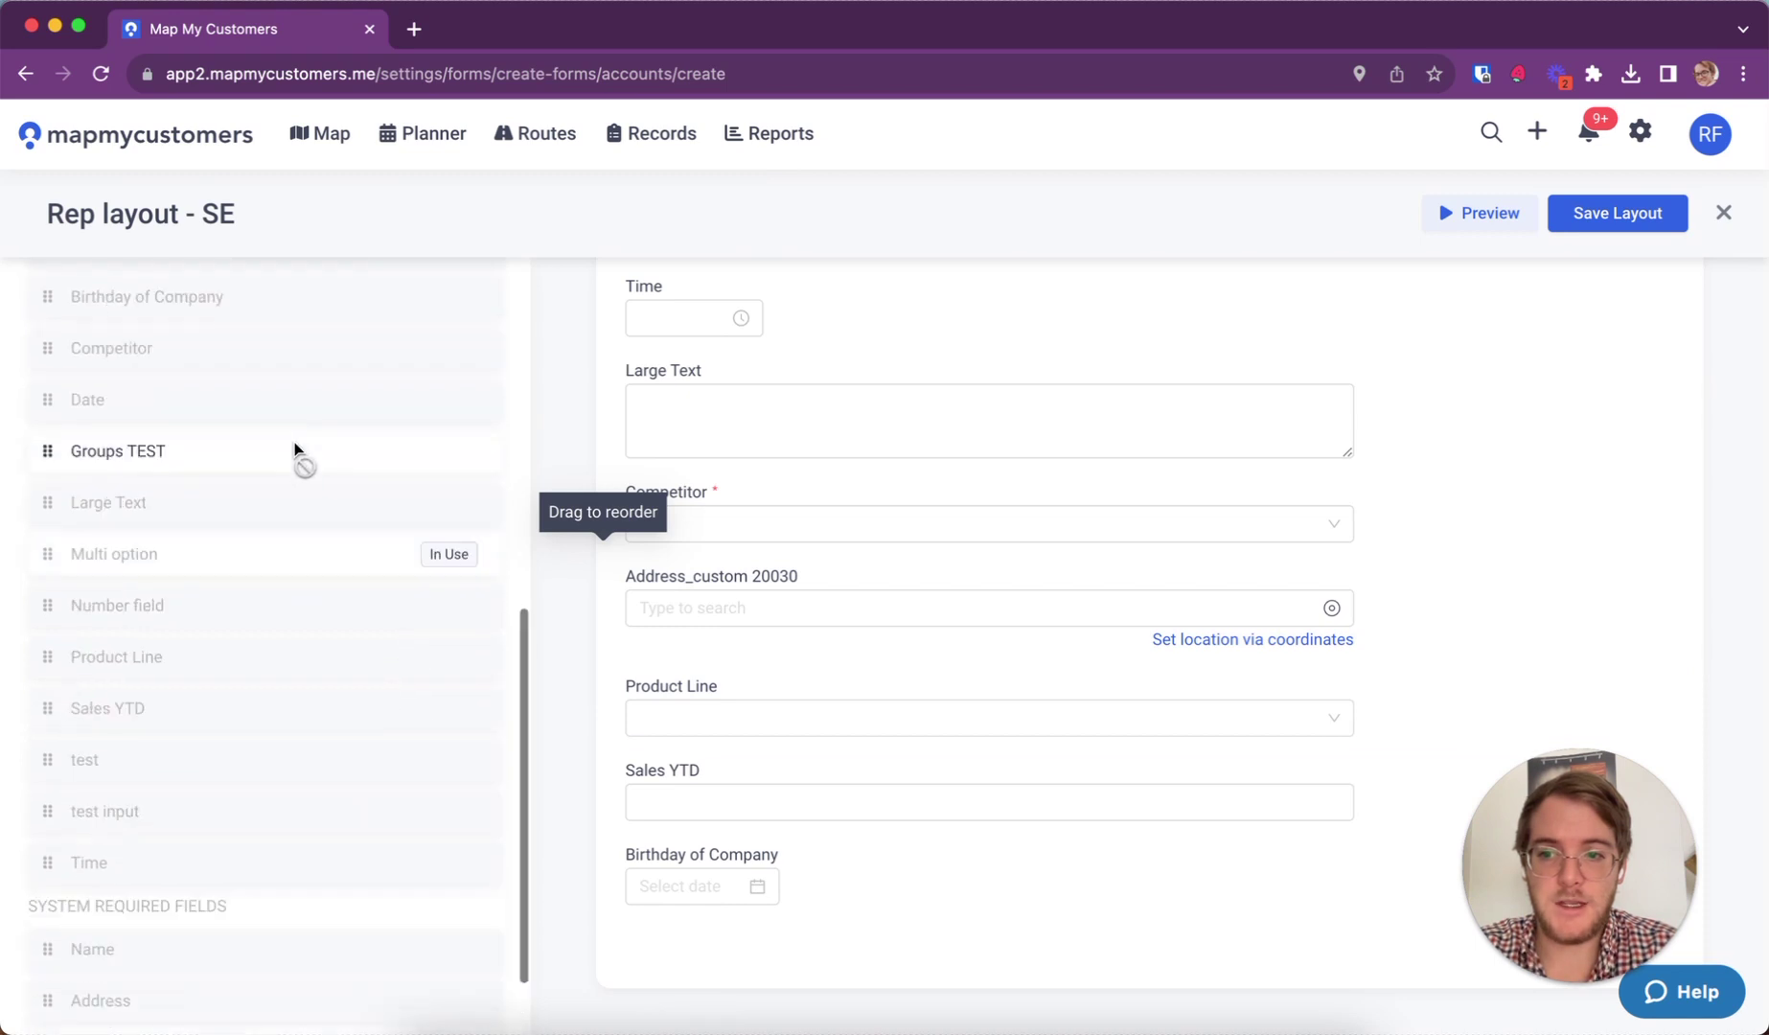
scroll(225, 577, "up", 1)
left_click_drag(226, 573, 853, 751)
scroll(1162, 652, "up", 5)
scroll(1163, 652, "up", 5)
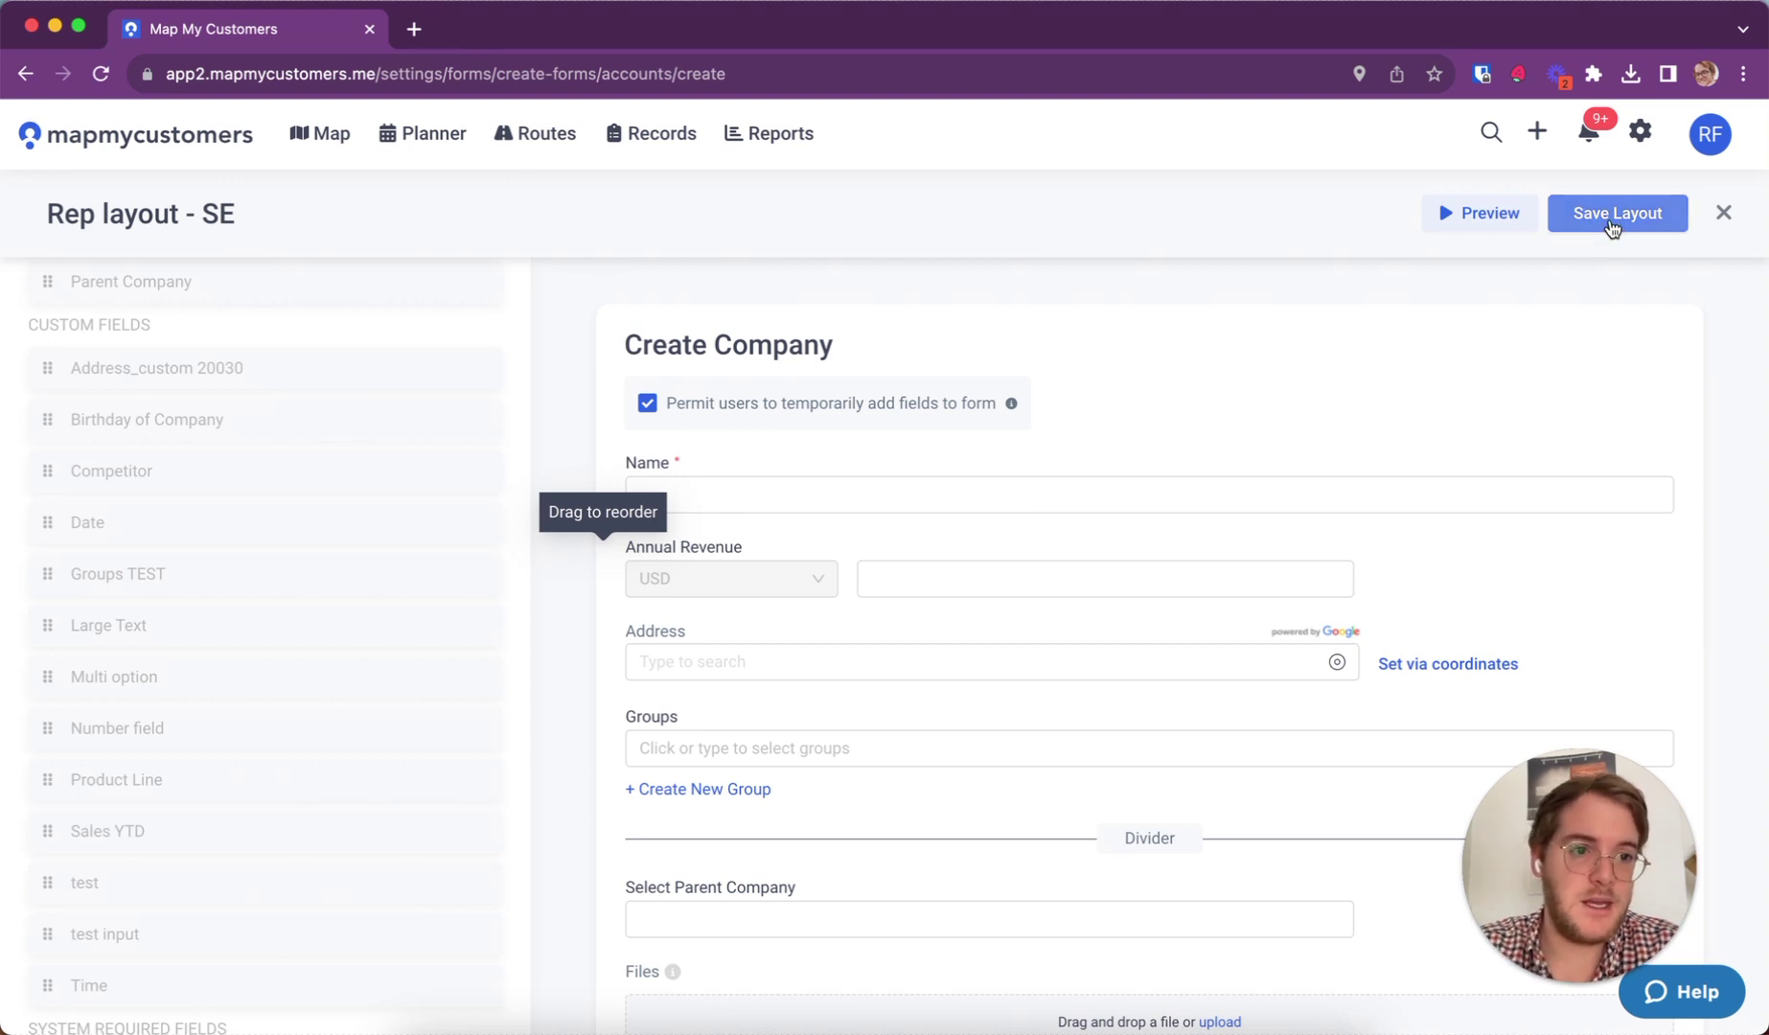
Save Rep layout - SE and assign it to all Southeast team roles
left_click(1612, 222)
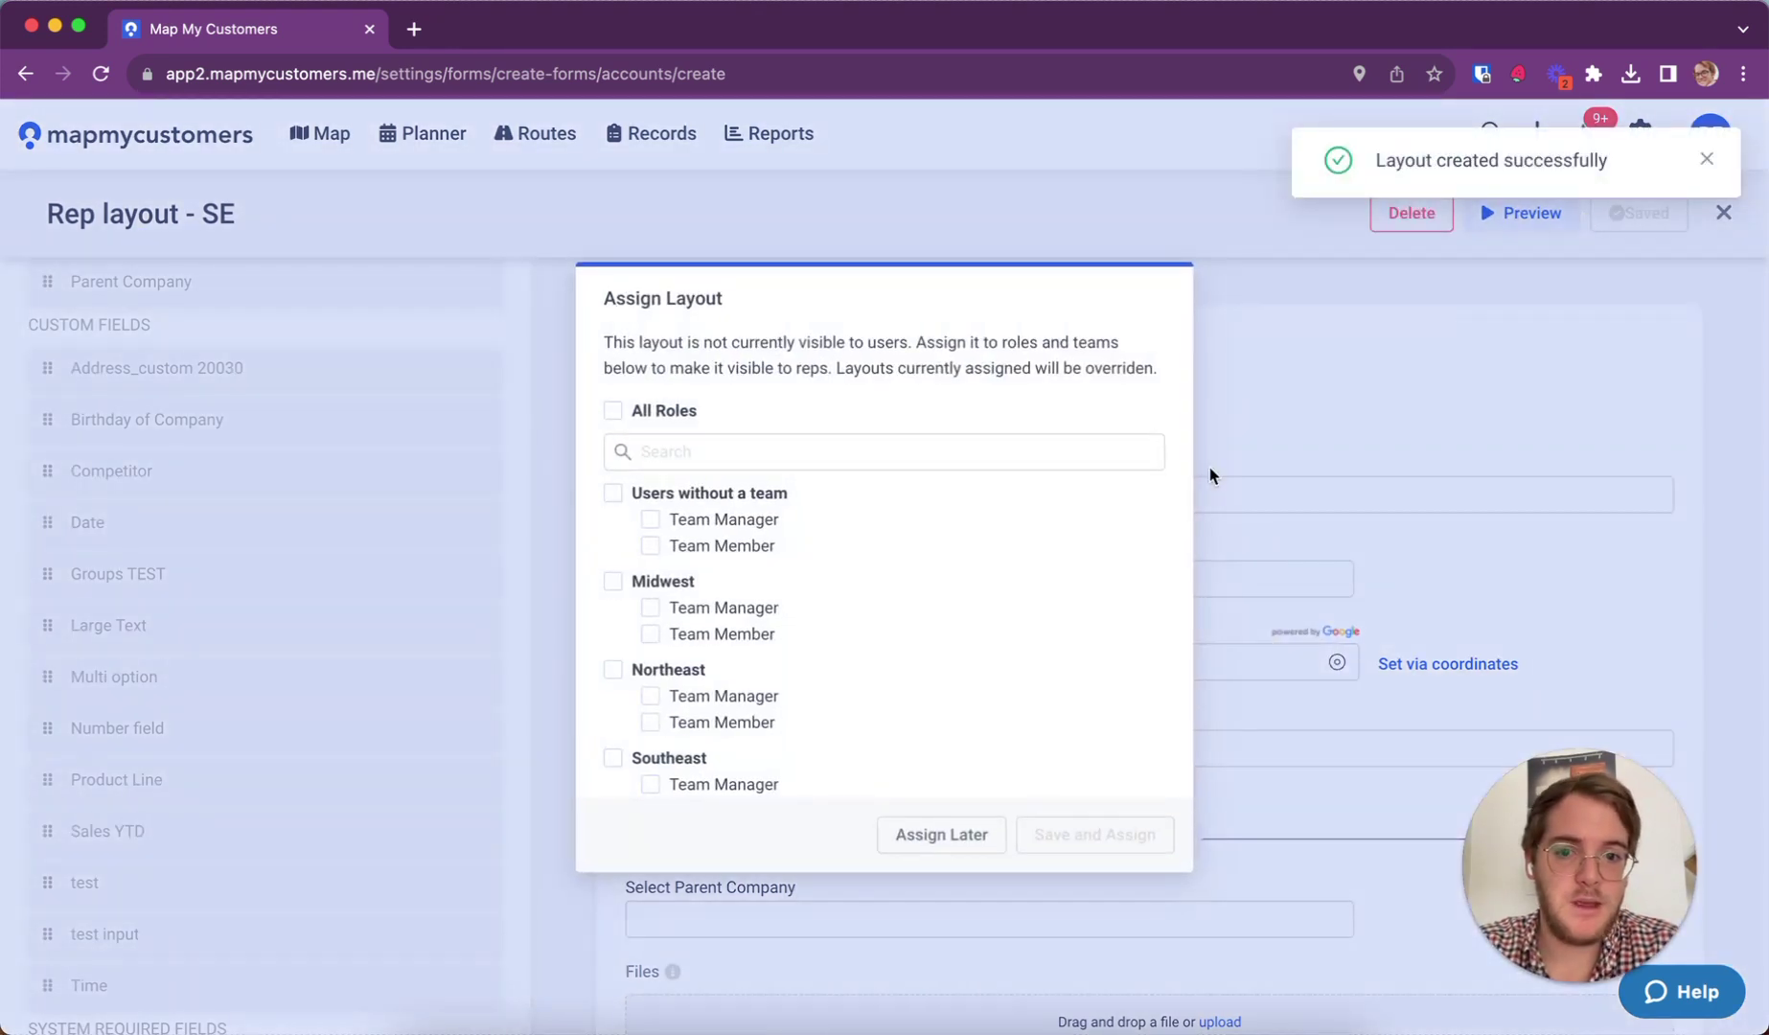
scroll(740, 574, "down", 2)
scroll(740, 575, "up", 2)
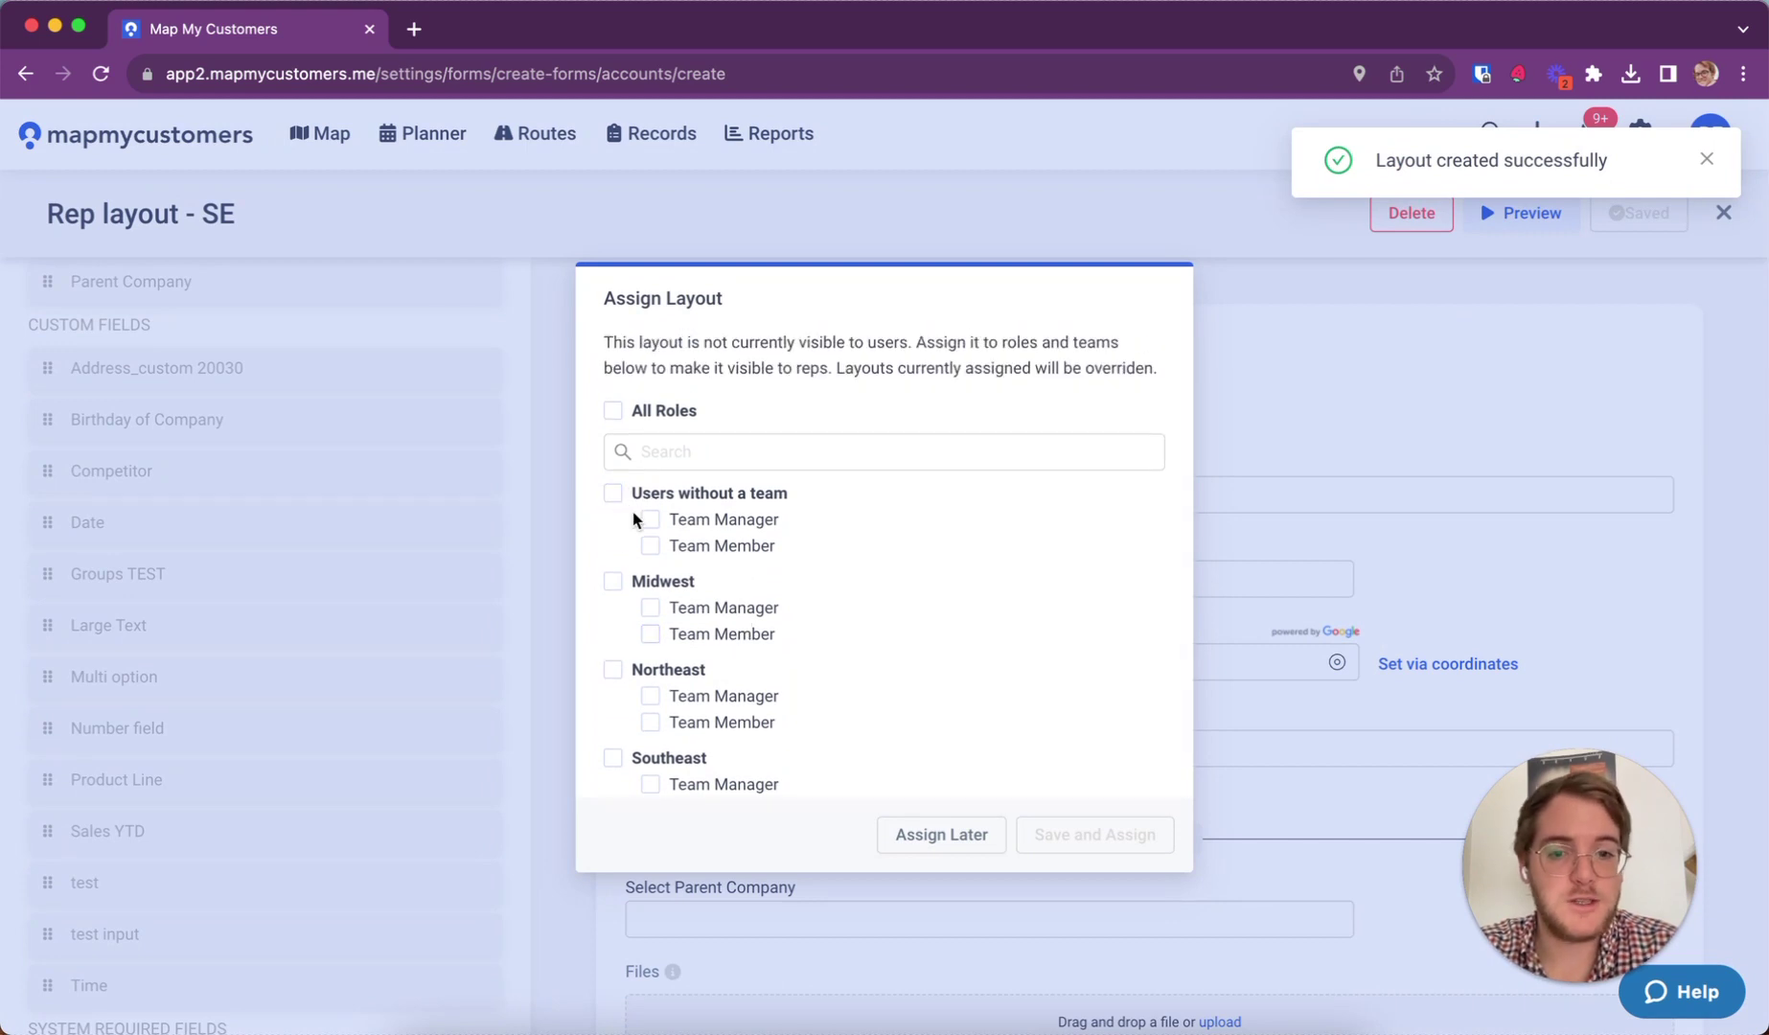
scroll(616, 624, "down", 1)
left_click(614, 705)
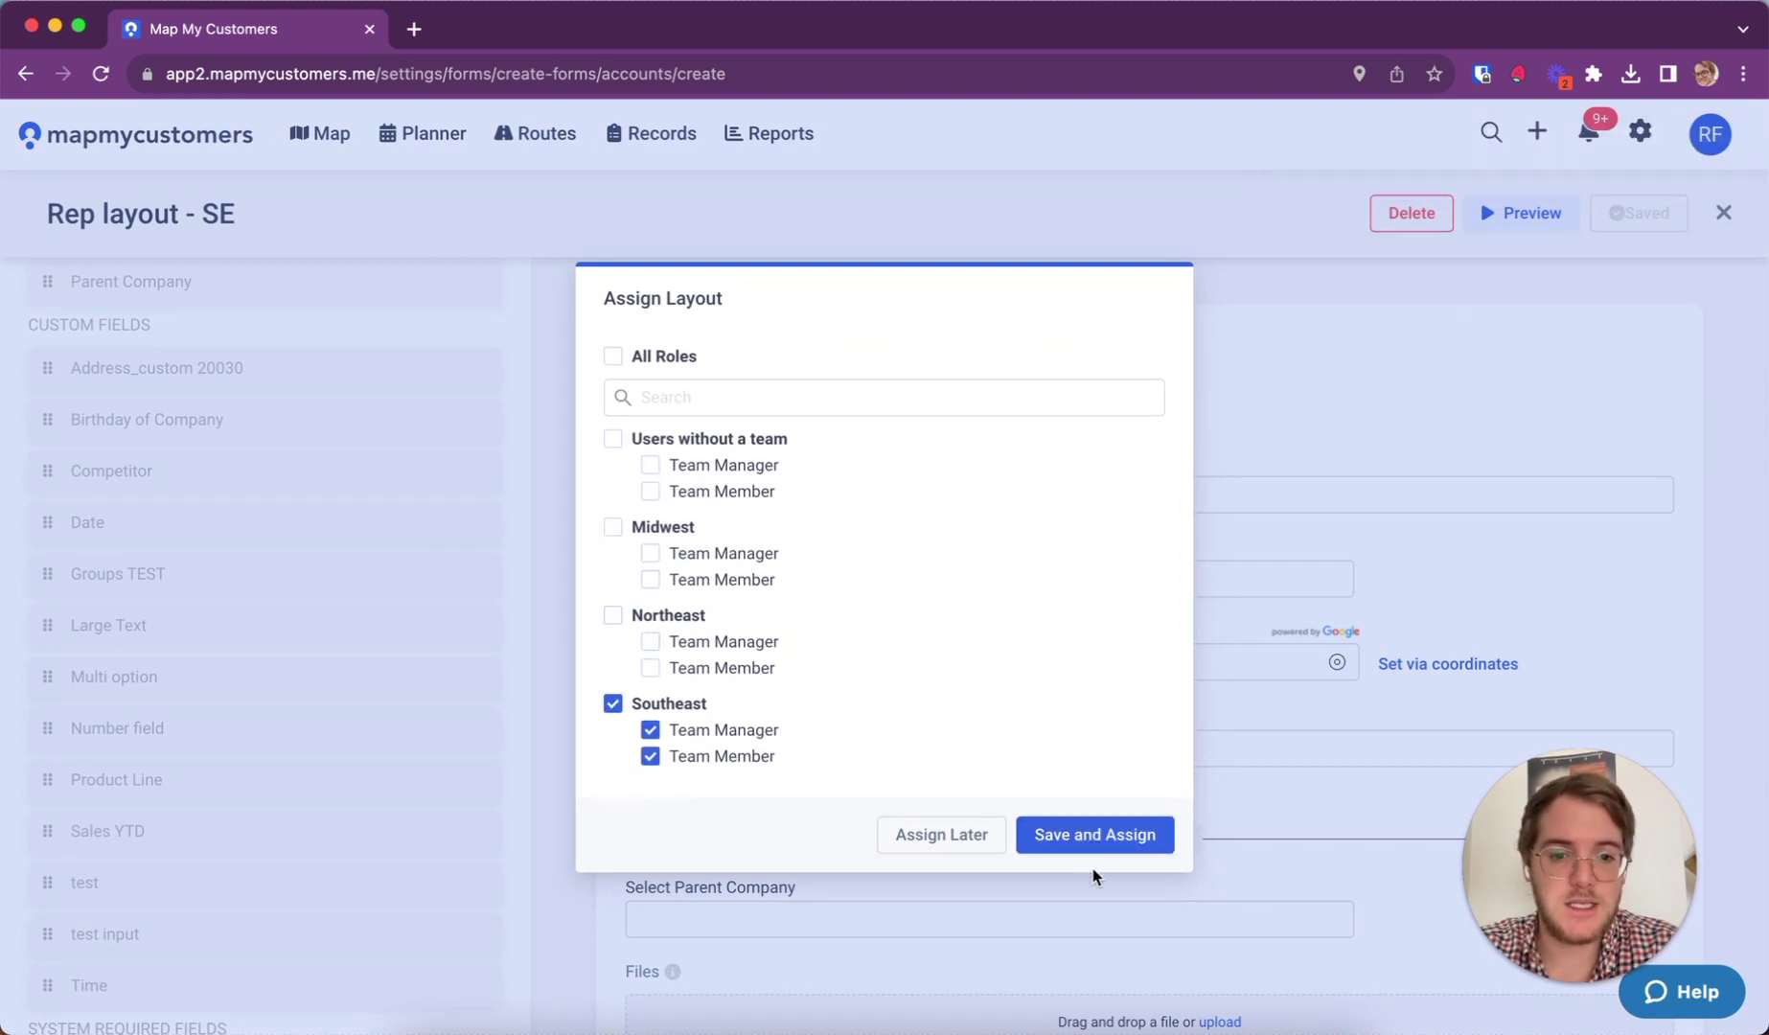
left_click(1094, 835)
left_click(1100, 760)
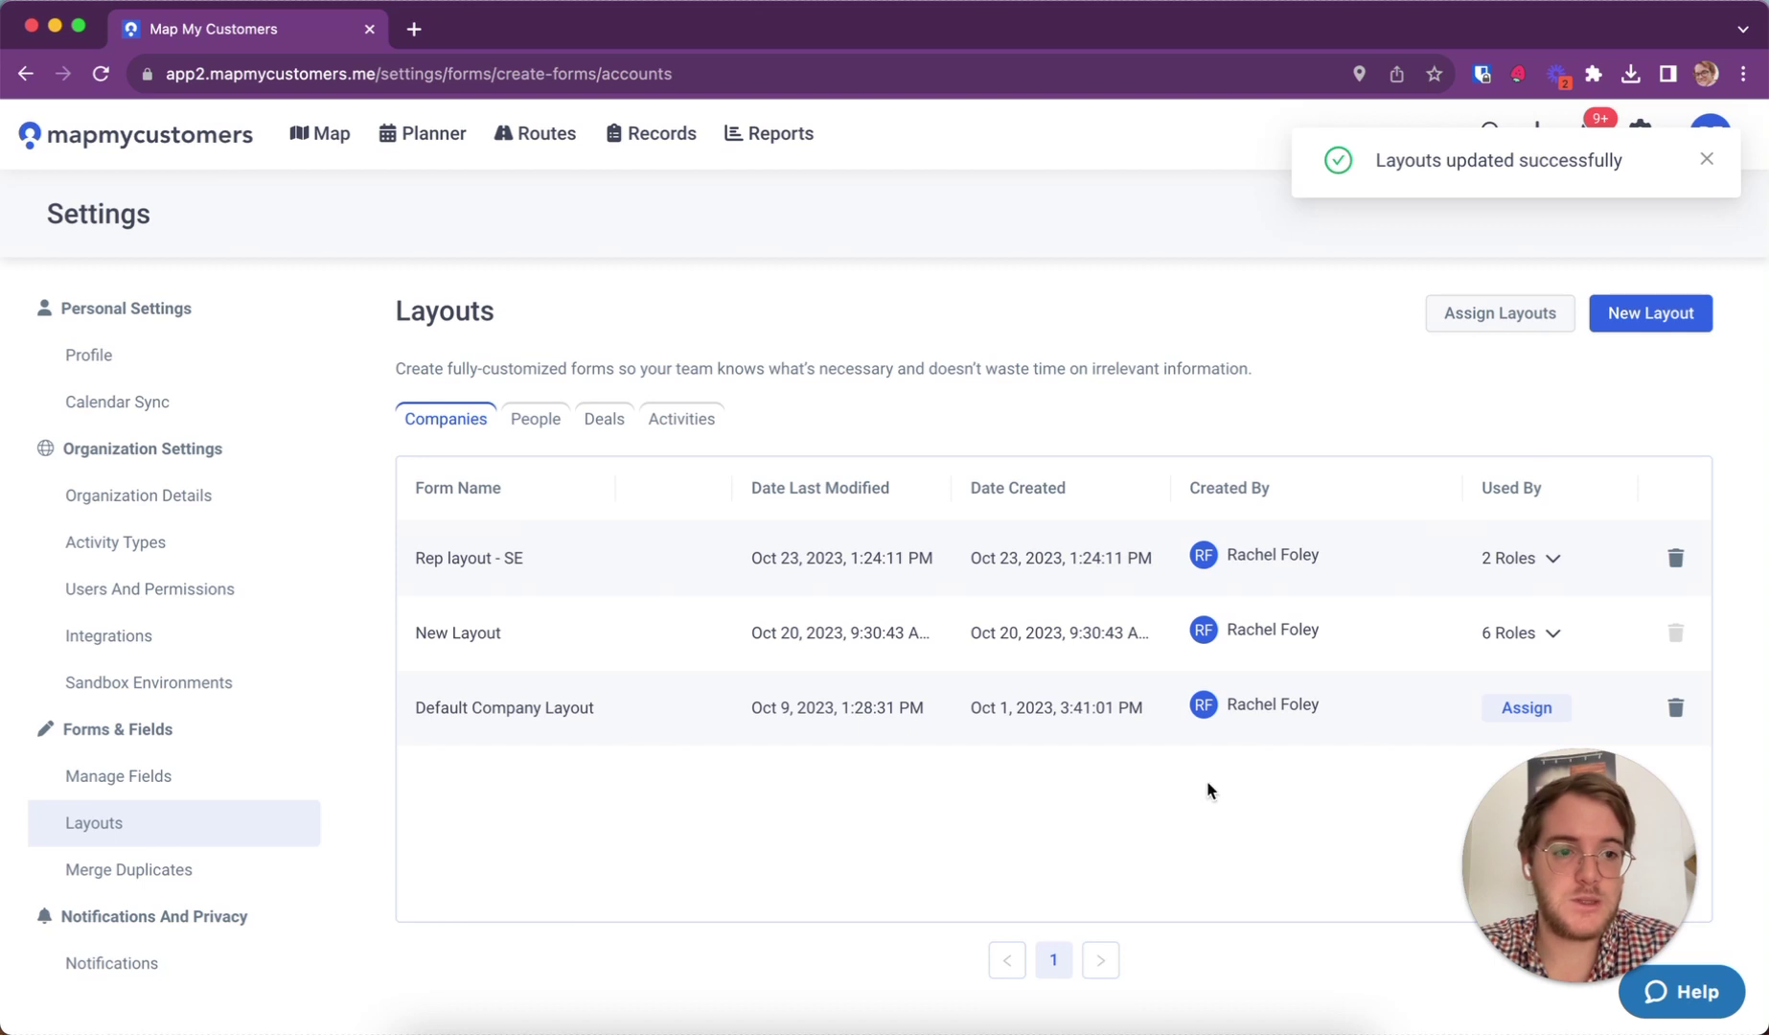
left_click(1536, 133)
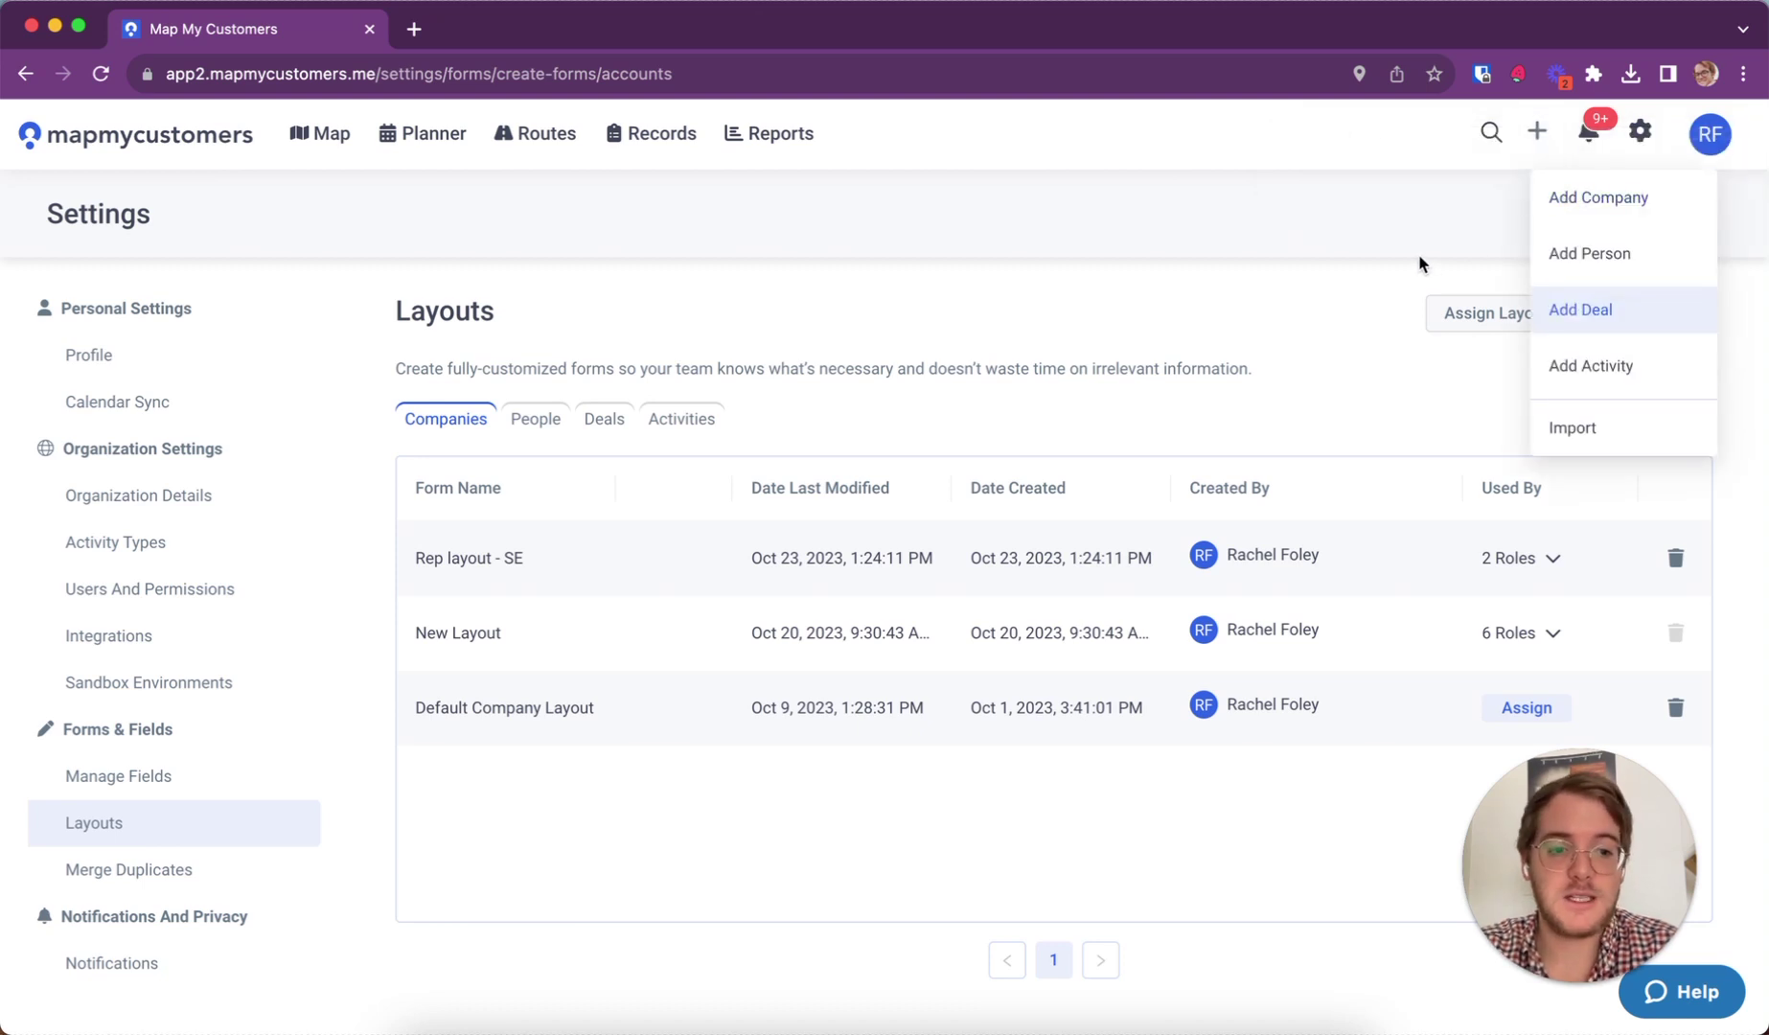
left_click(1392, 262)
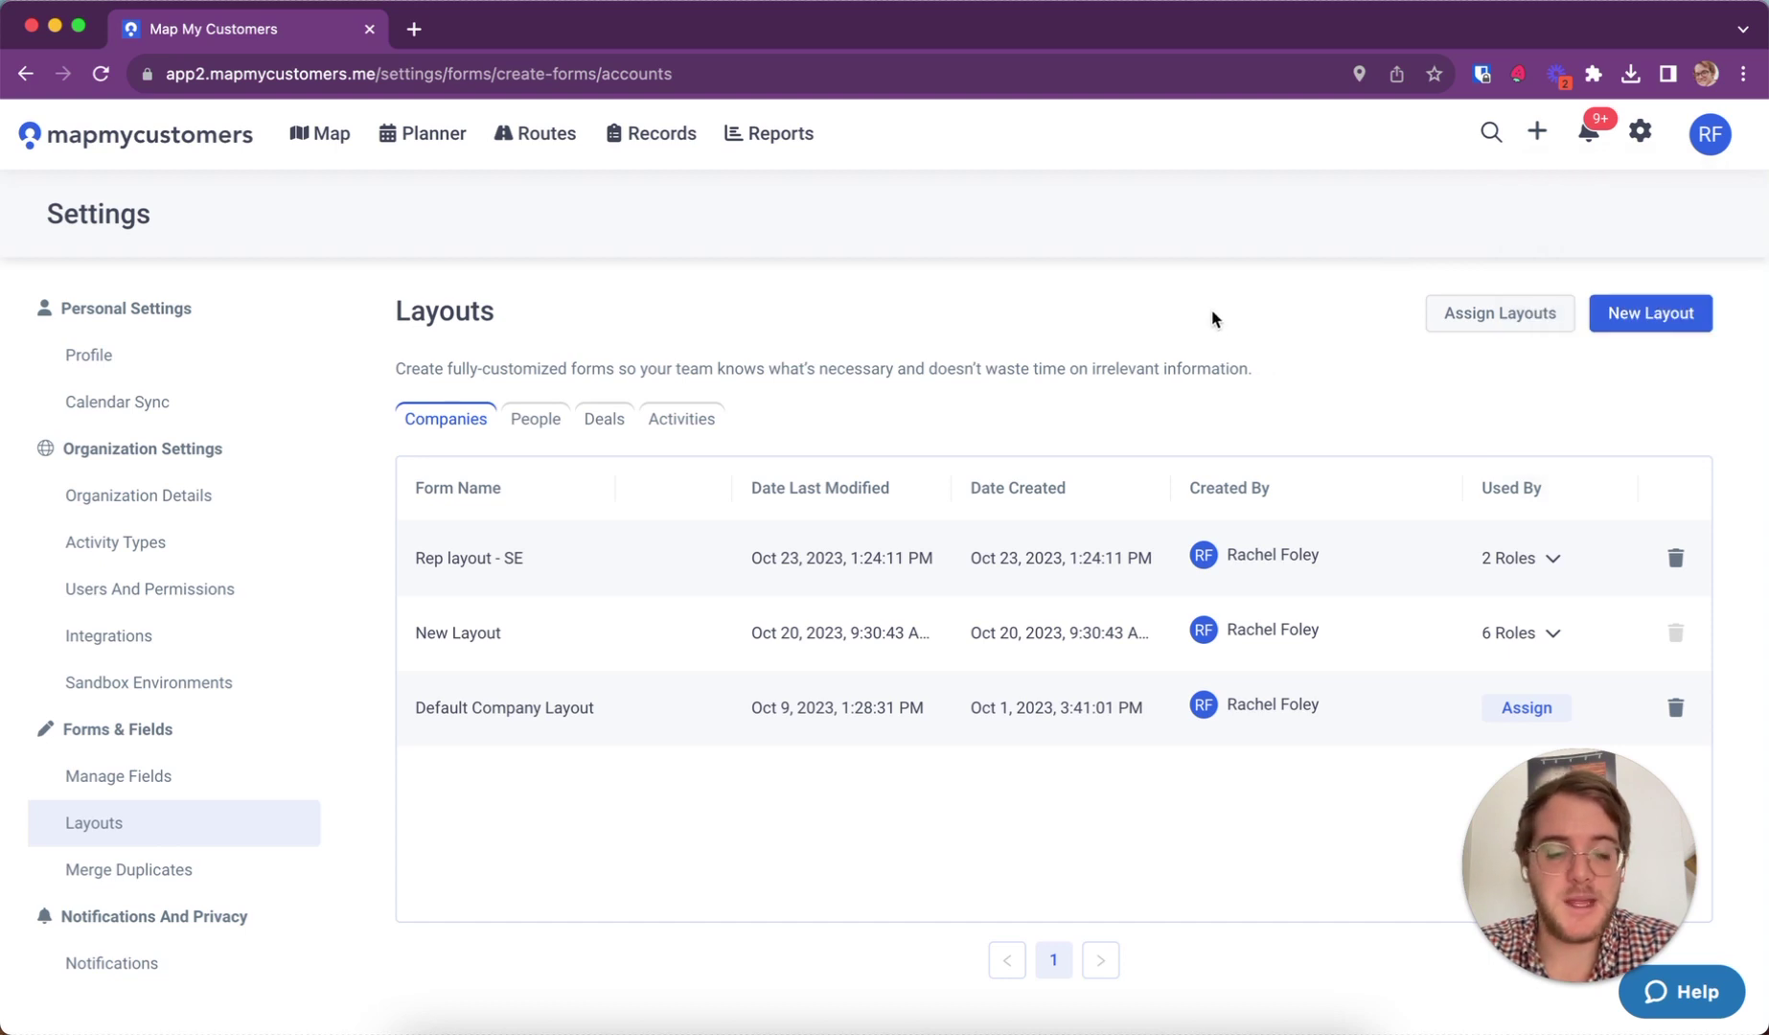